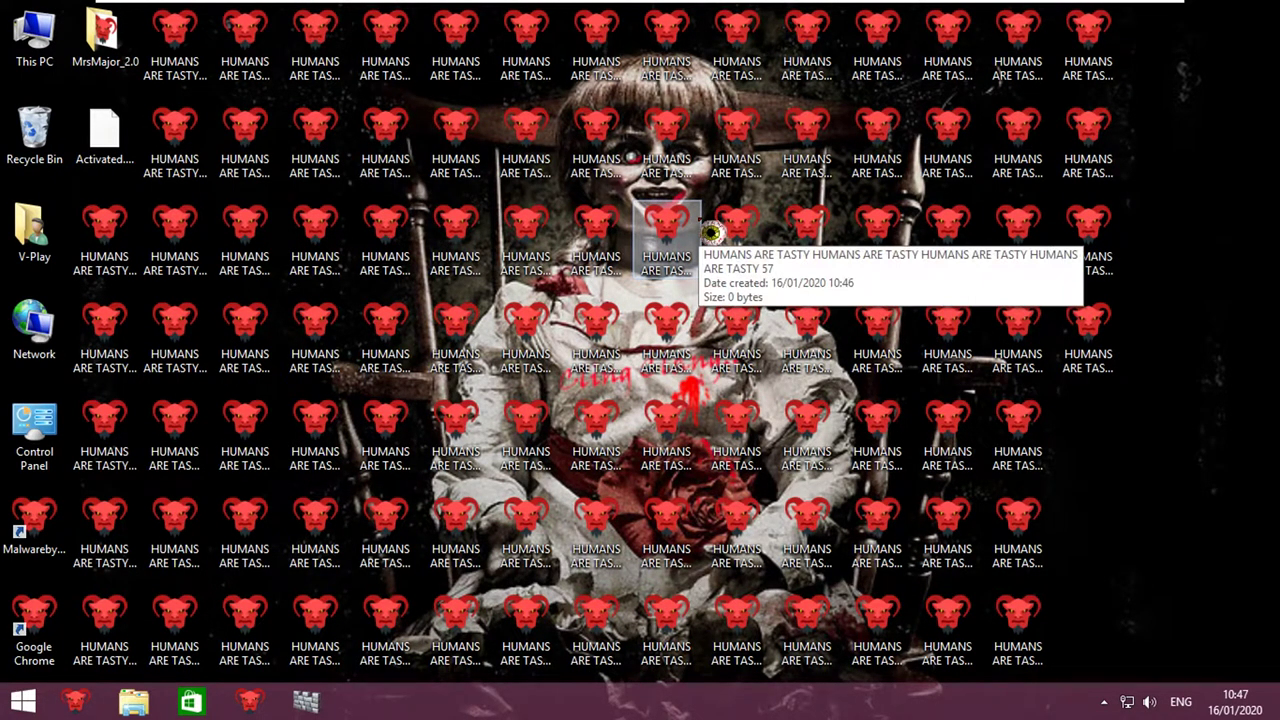
Try to open one of the HUMANS ARE TASTY files on the desktop and dismiss the resulting message.
{"action": "double_click", "coordinate": [585, 235]}
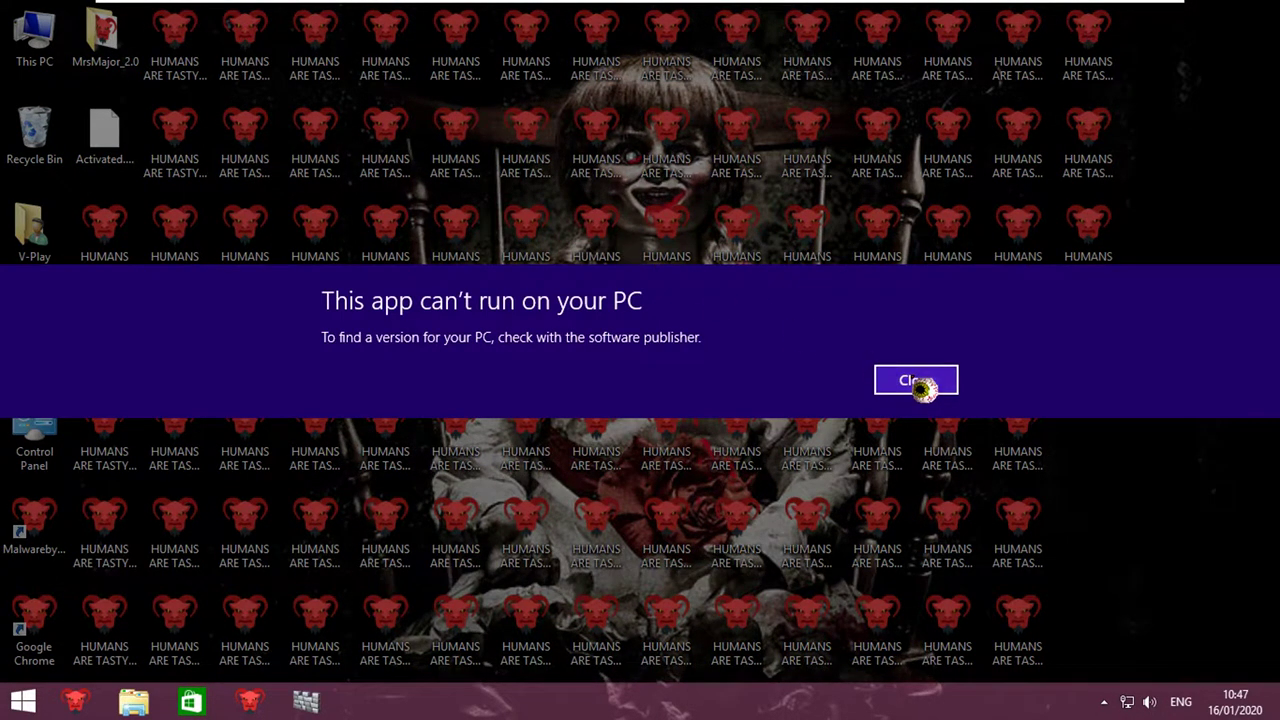
{"action": "left_click", "coordinate": [918, 384]}
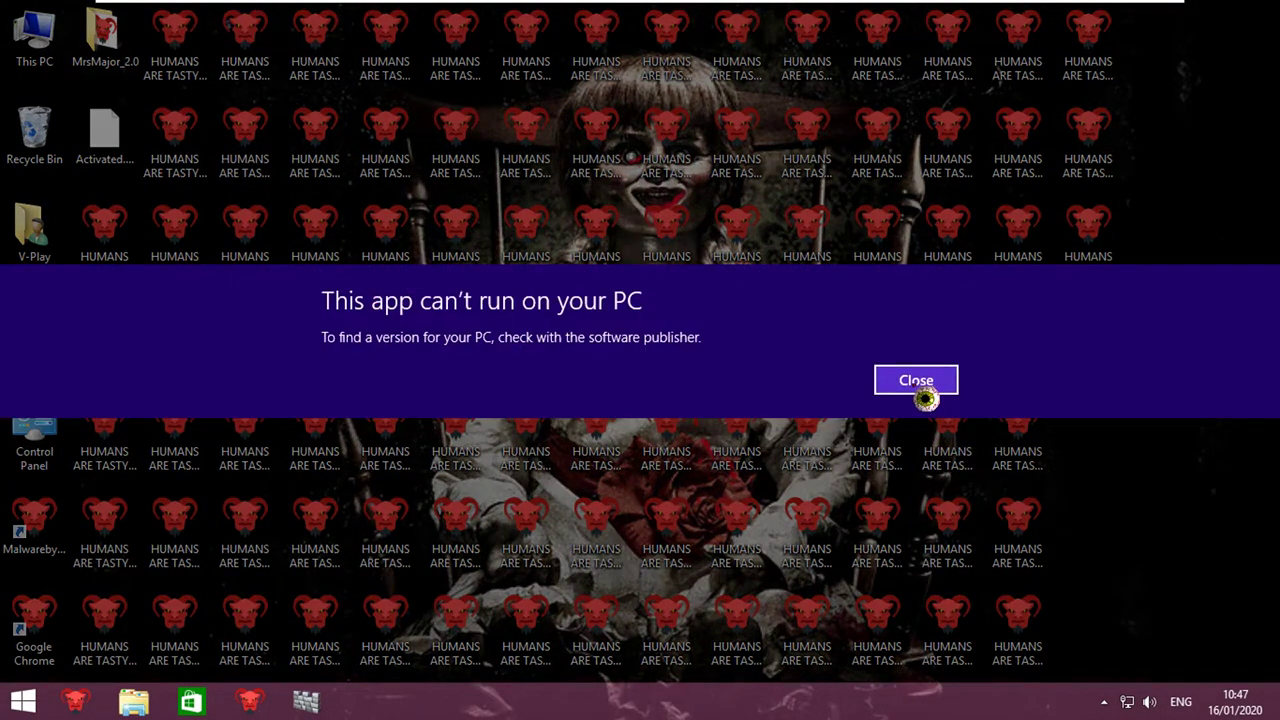
{"action": "left_click", "coordinate": [918, 382]}
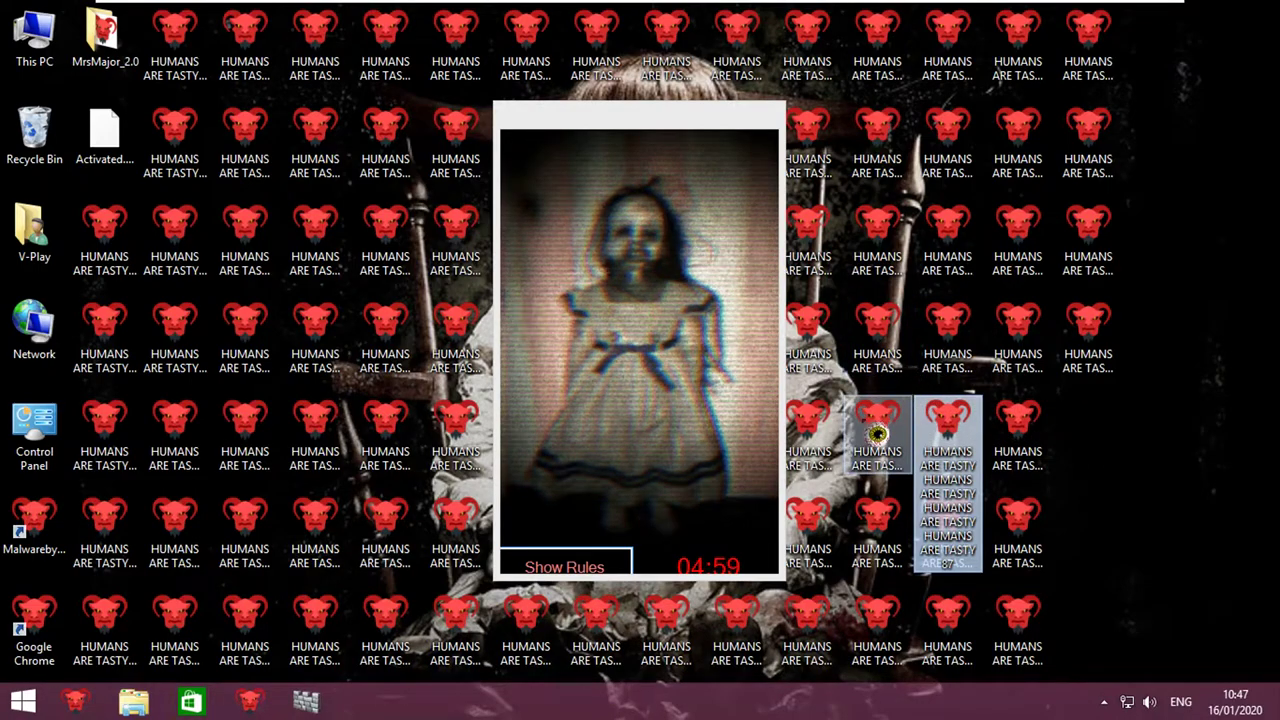
Show the MrsModern timer window's rules, move the Rules window aside to read them in full, and close it.
{"action": "left_click", "coordinate": [594, 578]}
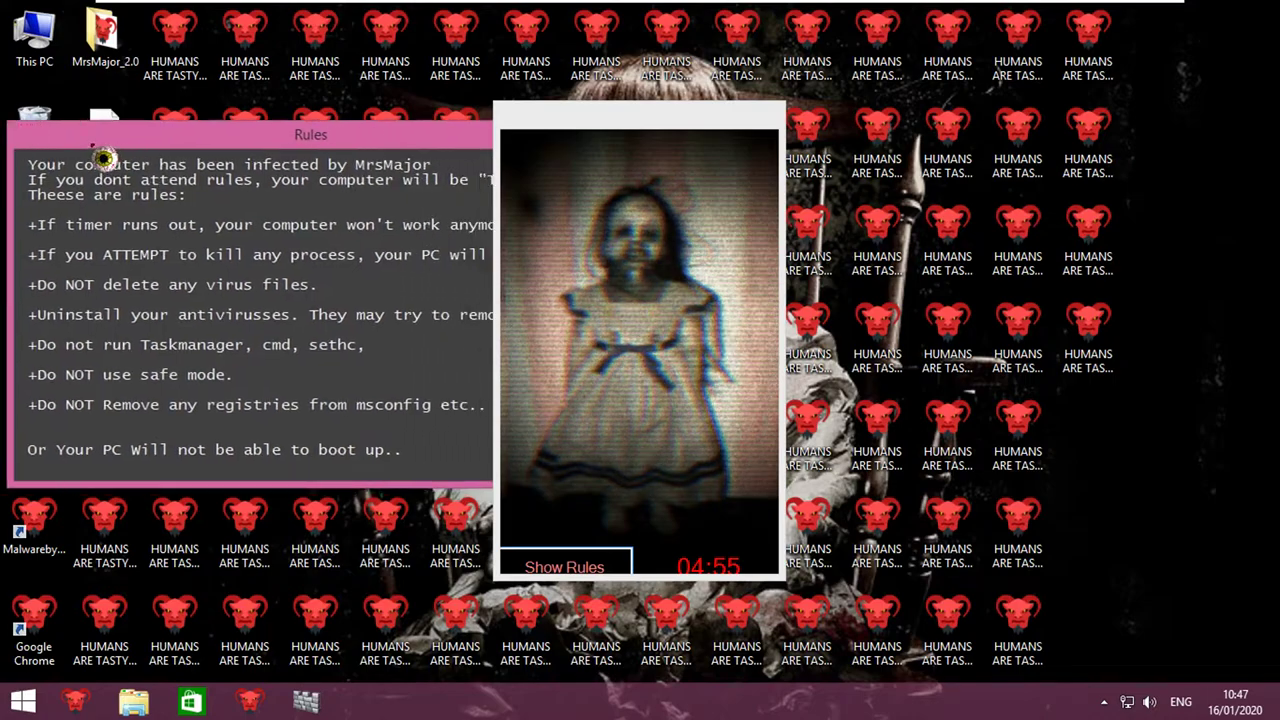
{"action": "left_click_drag", "start_coordinate": [335, 147], "coordinate": [478, 173]}
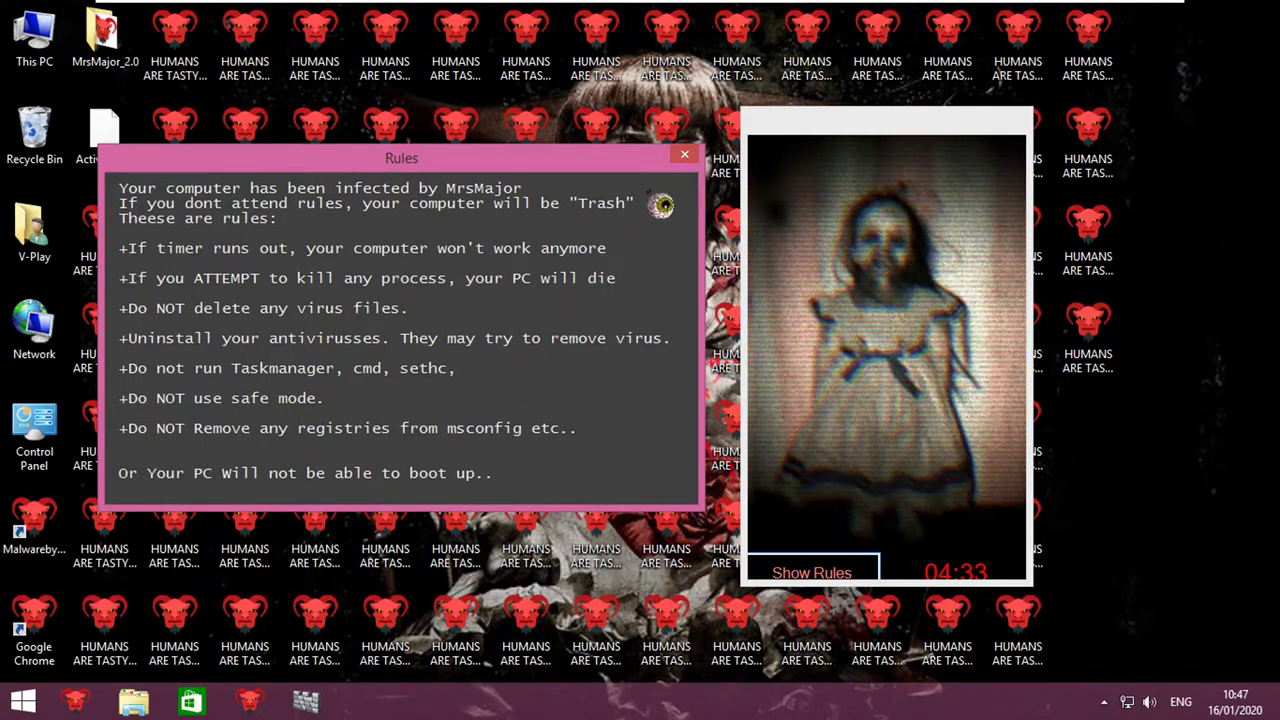
{"action": "left_click", "coordinate": [685, 157]}
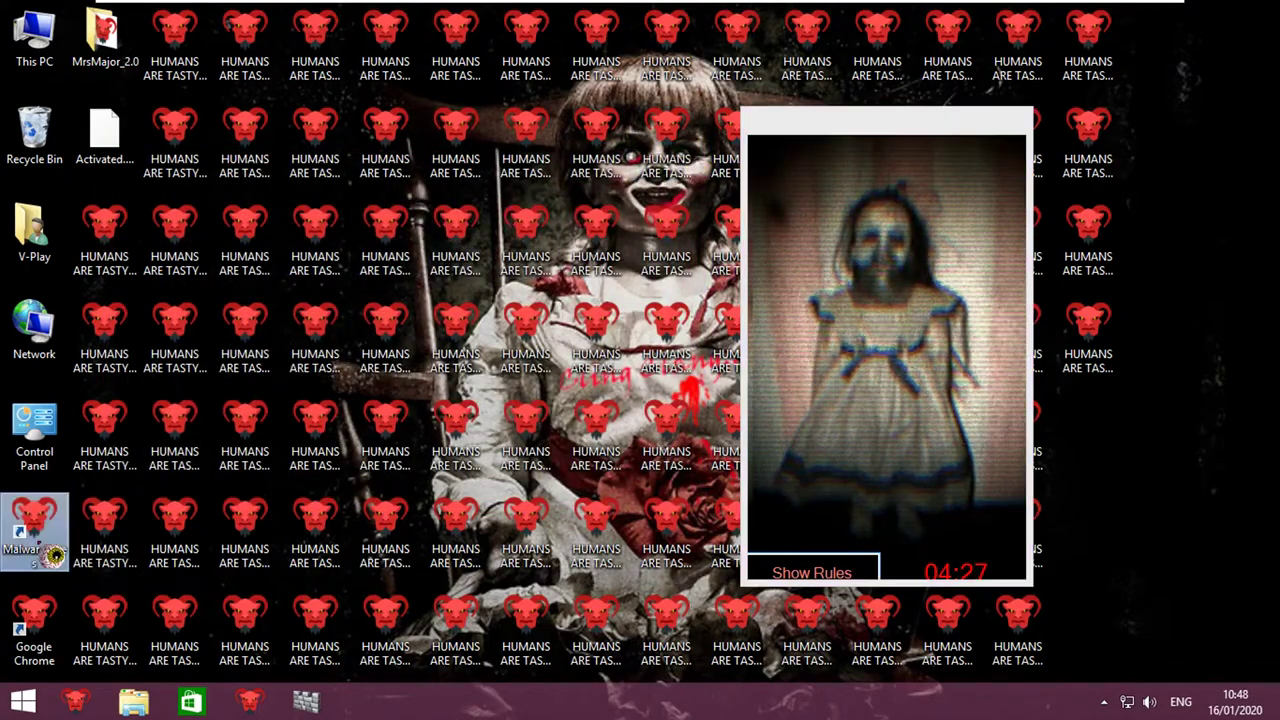
Open Malwarebytes from its desktop shortcut.
{"action": "double_click", "coordinate": [34, 525]}
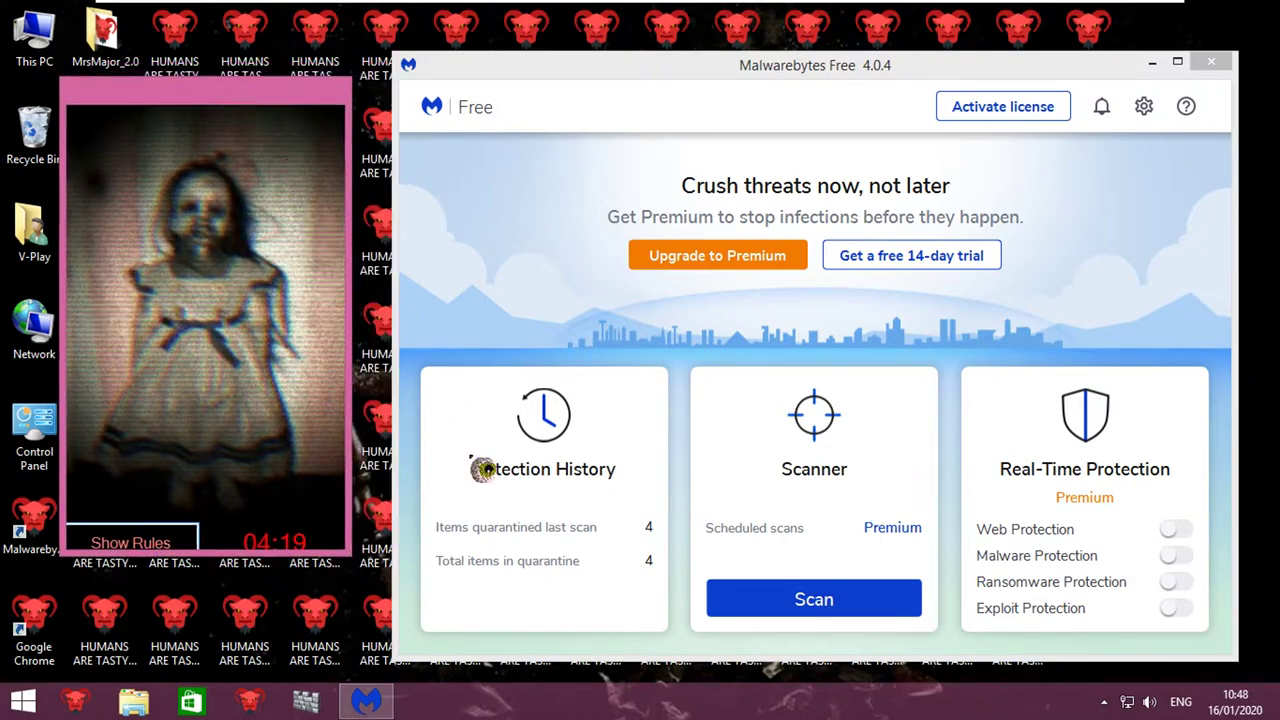
{"action": "right_click", "coordinate": [555, 708]}
{"action": "left_click", "coordinate": [612, 633]}
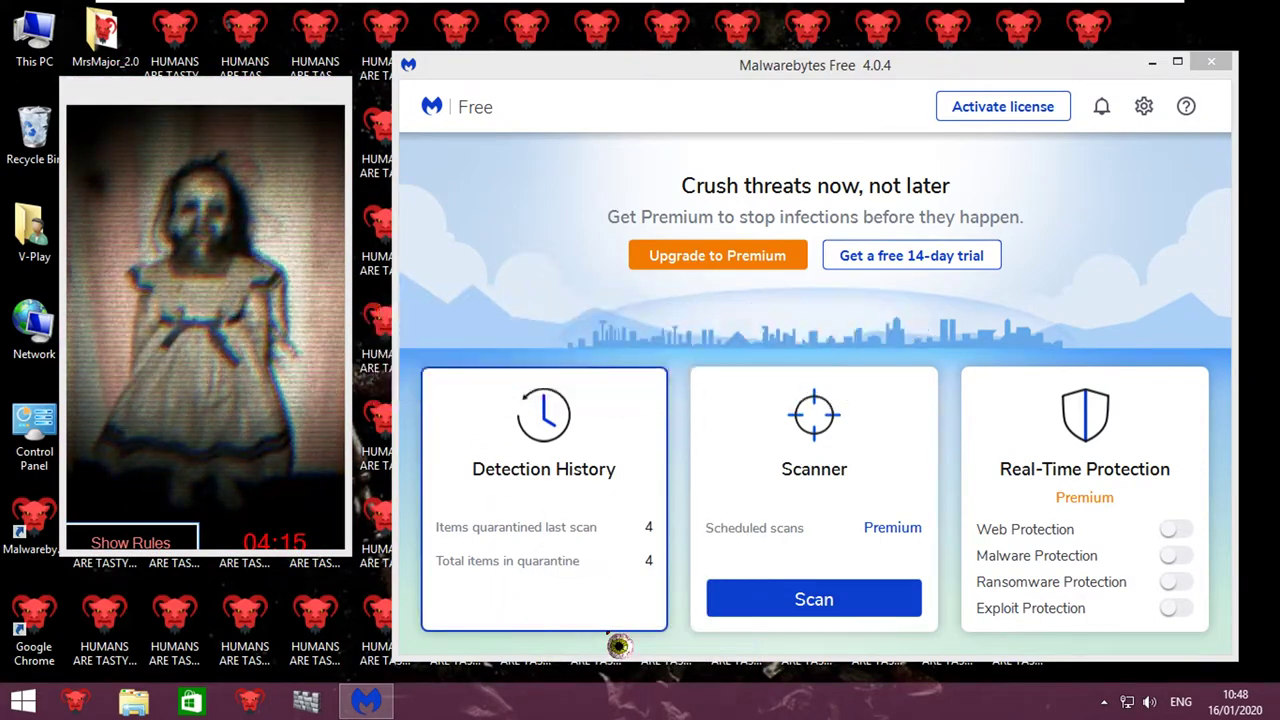
{"action": "right_click", "coordinate": [560, 710]}
{"action": "left_click", "coordinate": [628, 650]}
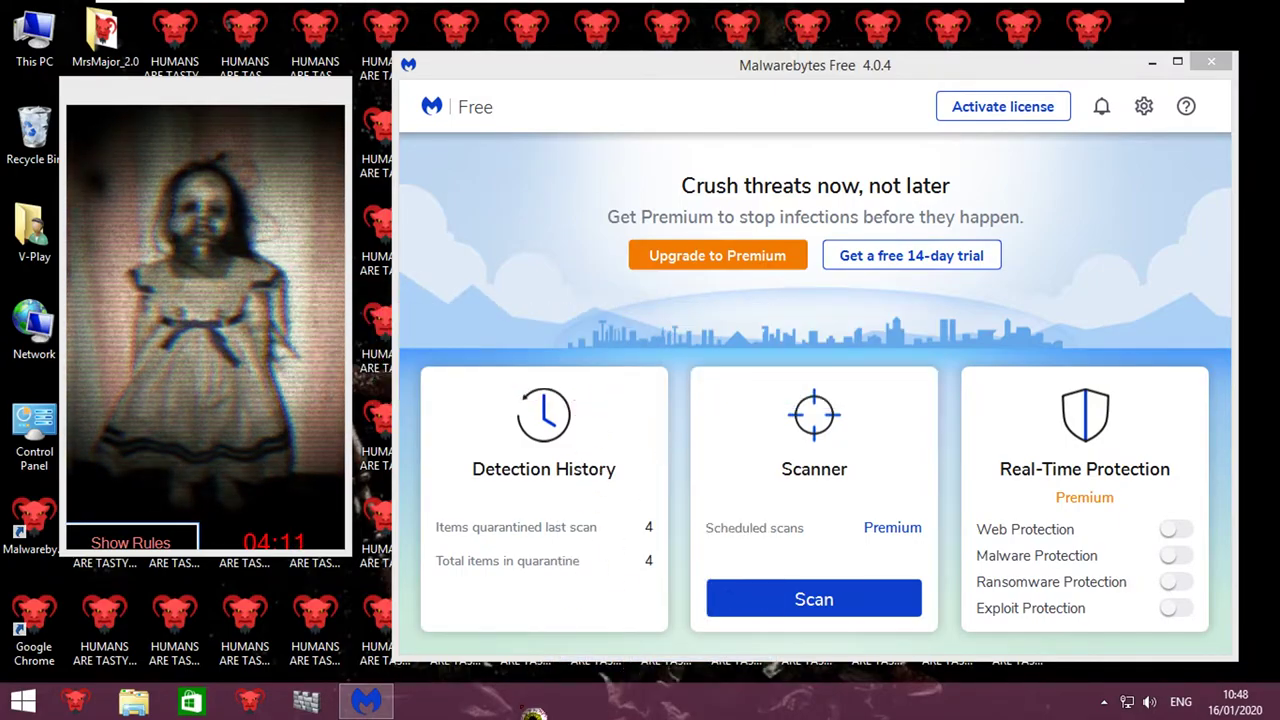
{"action": "right_click", "coordinate": [530, 710]}
{"action": "left_click", "coordinate": [596, 645]}
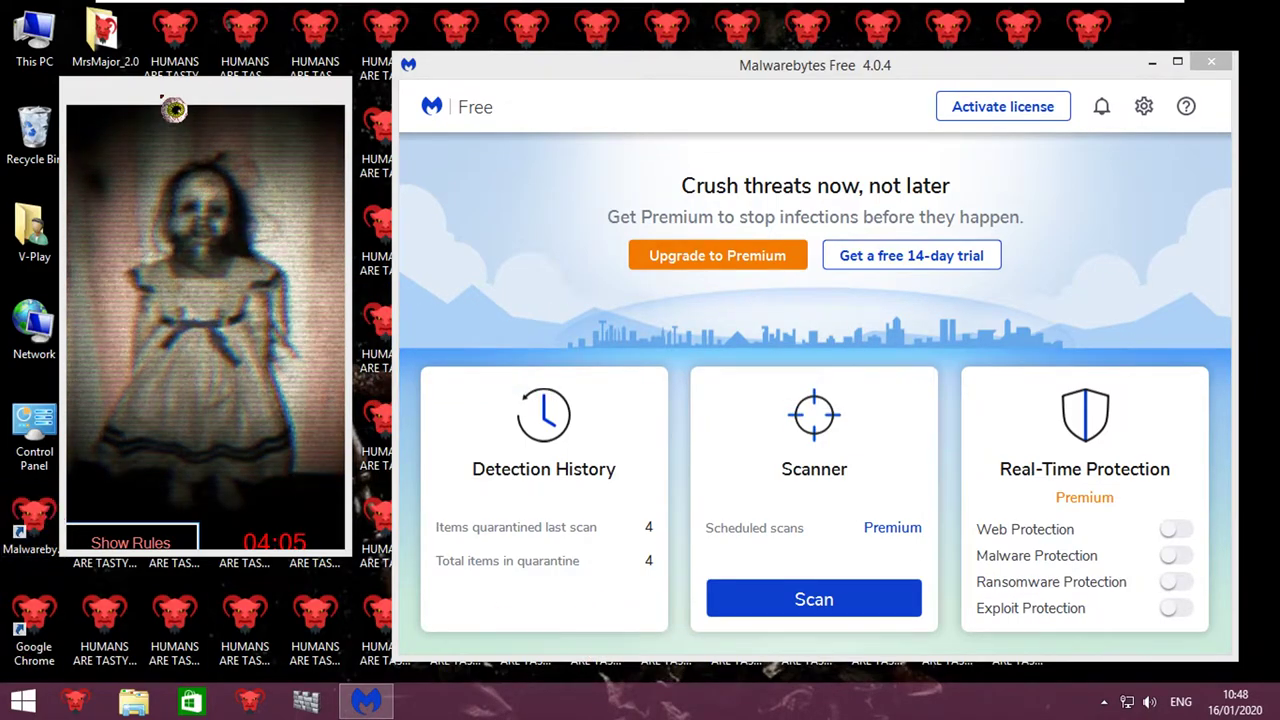
Dismiss the Windows Defender notice and start a threat scan in Malwarebytes.
{"action": "left_click_drag", "start_coordinate": [166, 106], "coordinate": [274, 107]}
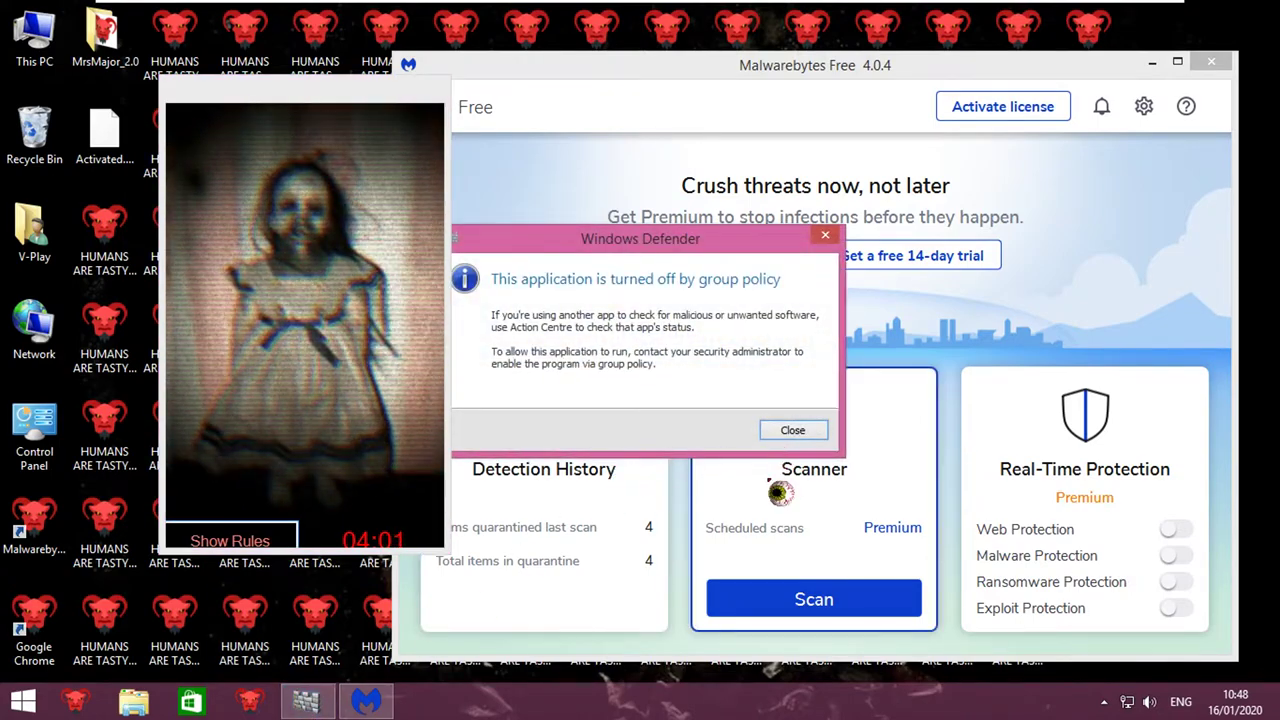
{"action": "left_click", "coordinate": [798, 433]}
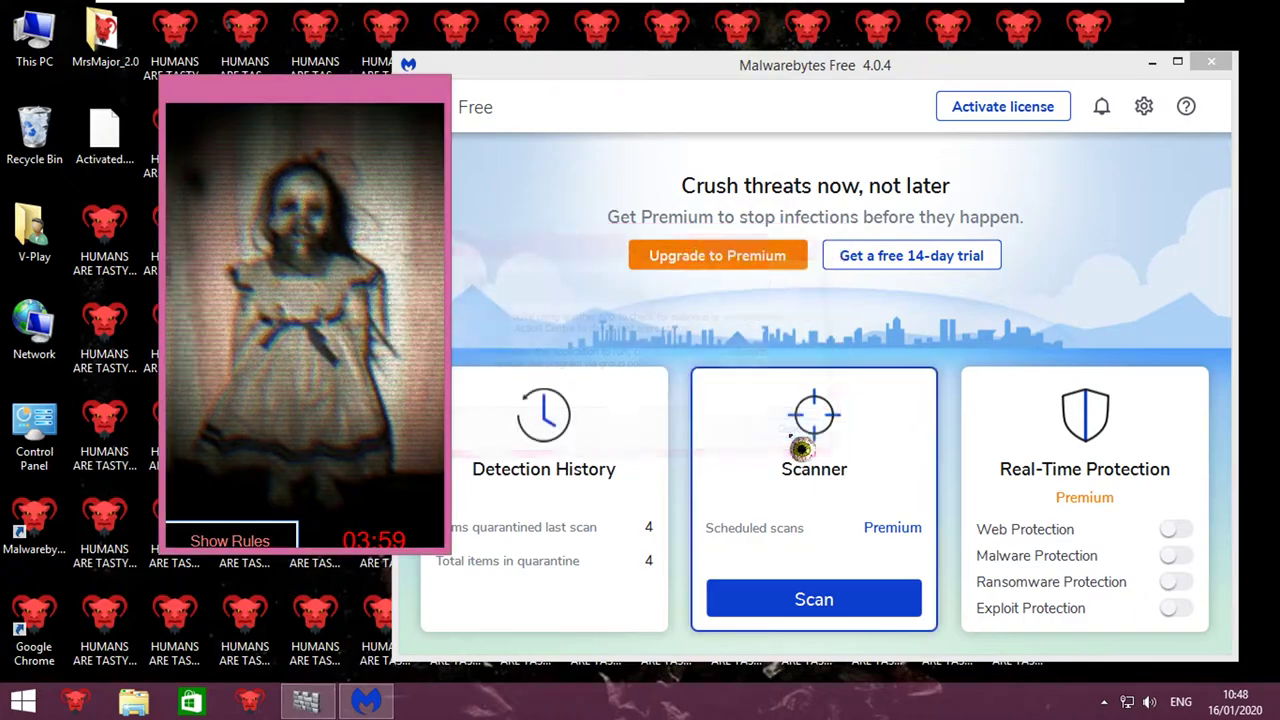
{"action": "left_click", "coordinate": [826, 604]}
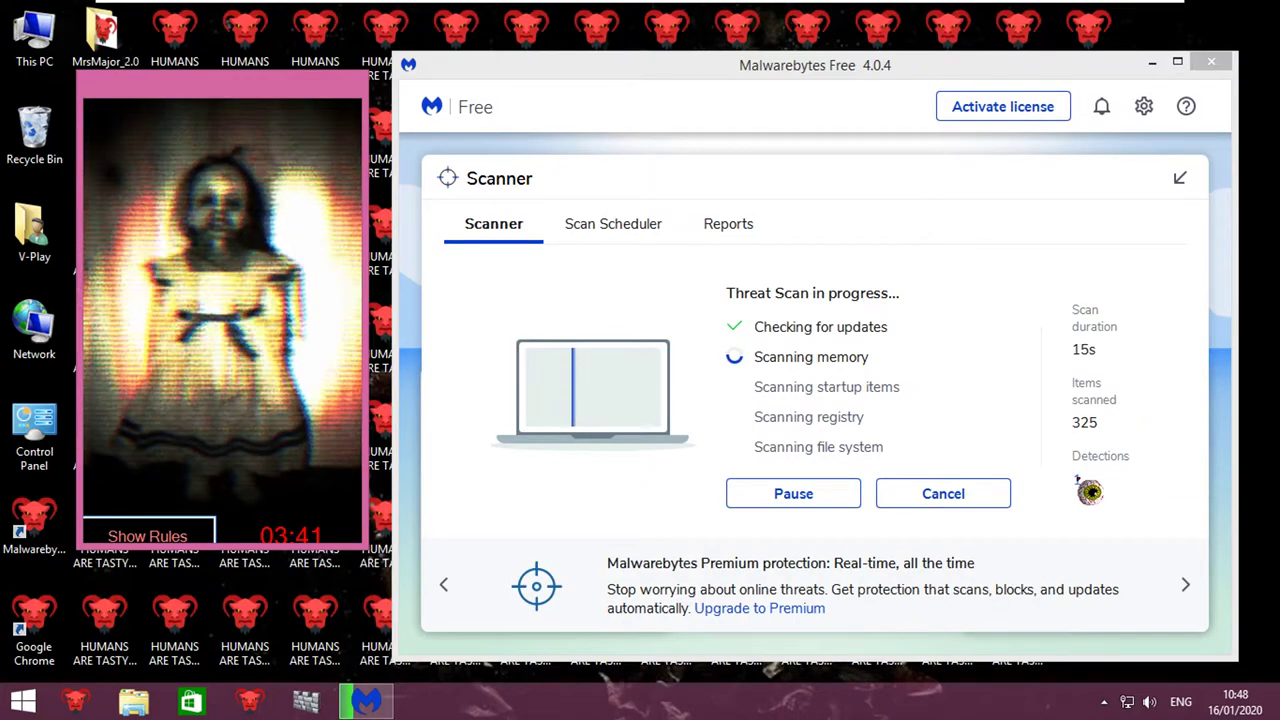
Open the running scan's list of detected items and widen the Name and Object Type columns.
{"action": "left_click", "coordinate": [1080, 481]}
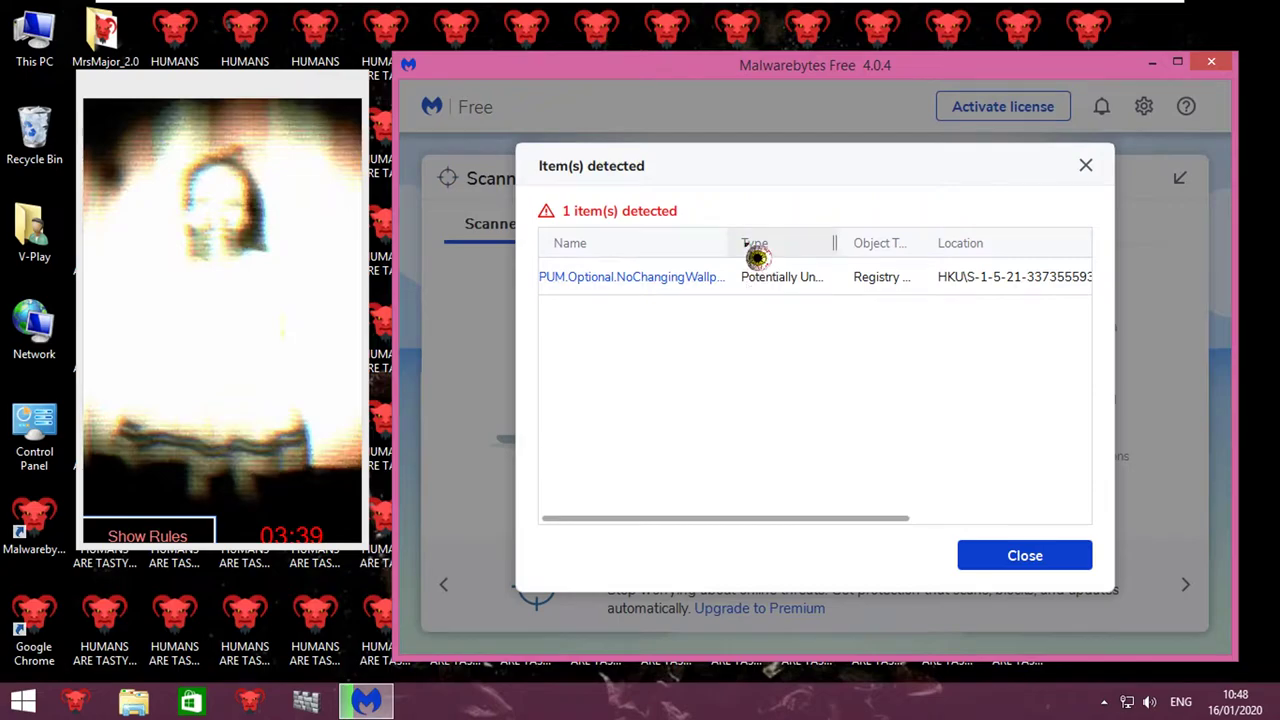
{"action": "left_click_drag", "start_coordinate": [733, 243], "coordinate": [762, 243]}
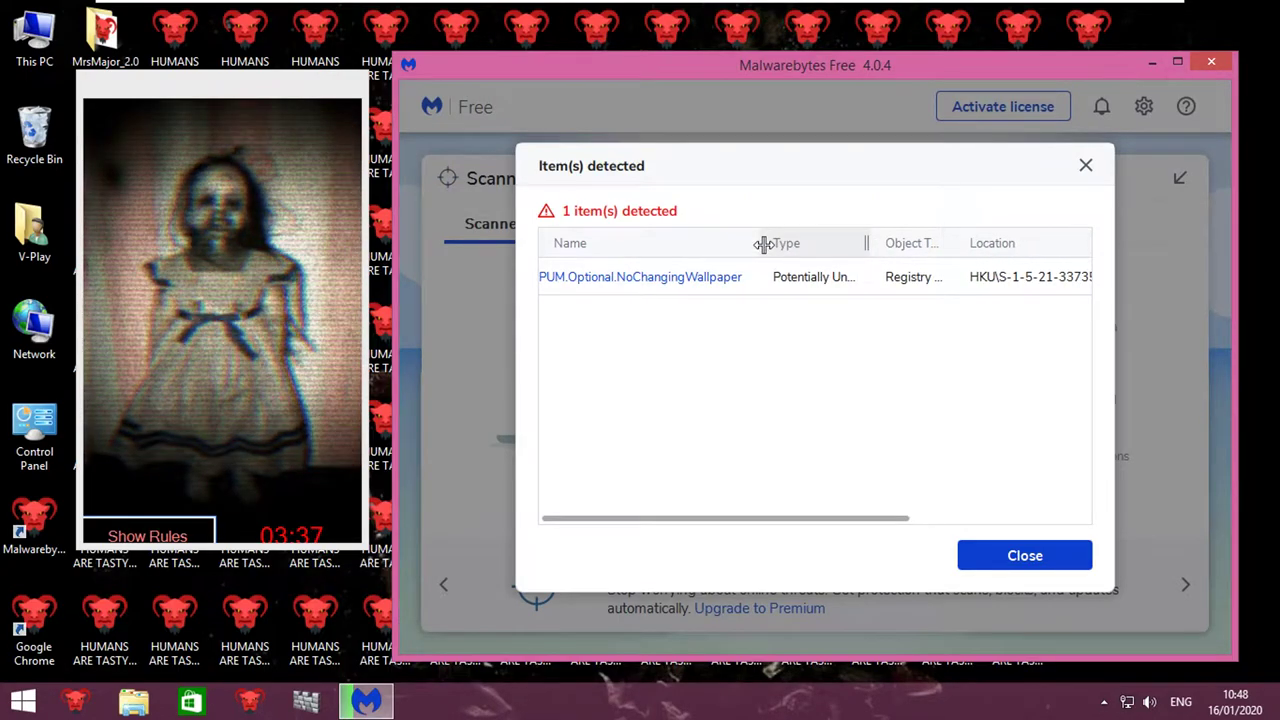
{"action": "left_click_drag", "start_coordinate": [970, 243], "coordinate": [998, 246]}
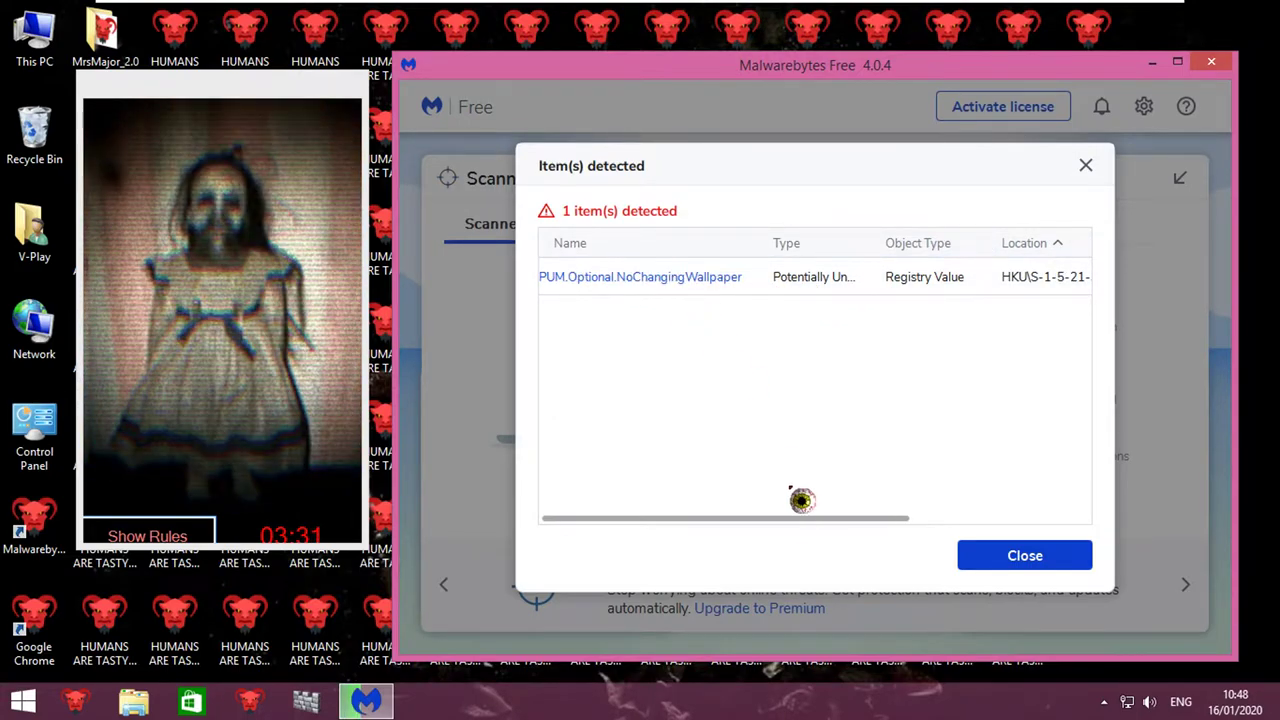
Examine the names, types and locations of the items detected so far, and close the list.
{"action": "left_click_drag", "start_coordinate": [792, 518], "coordinate": [975, 531]}
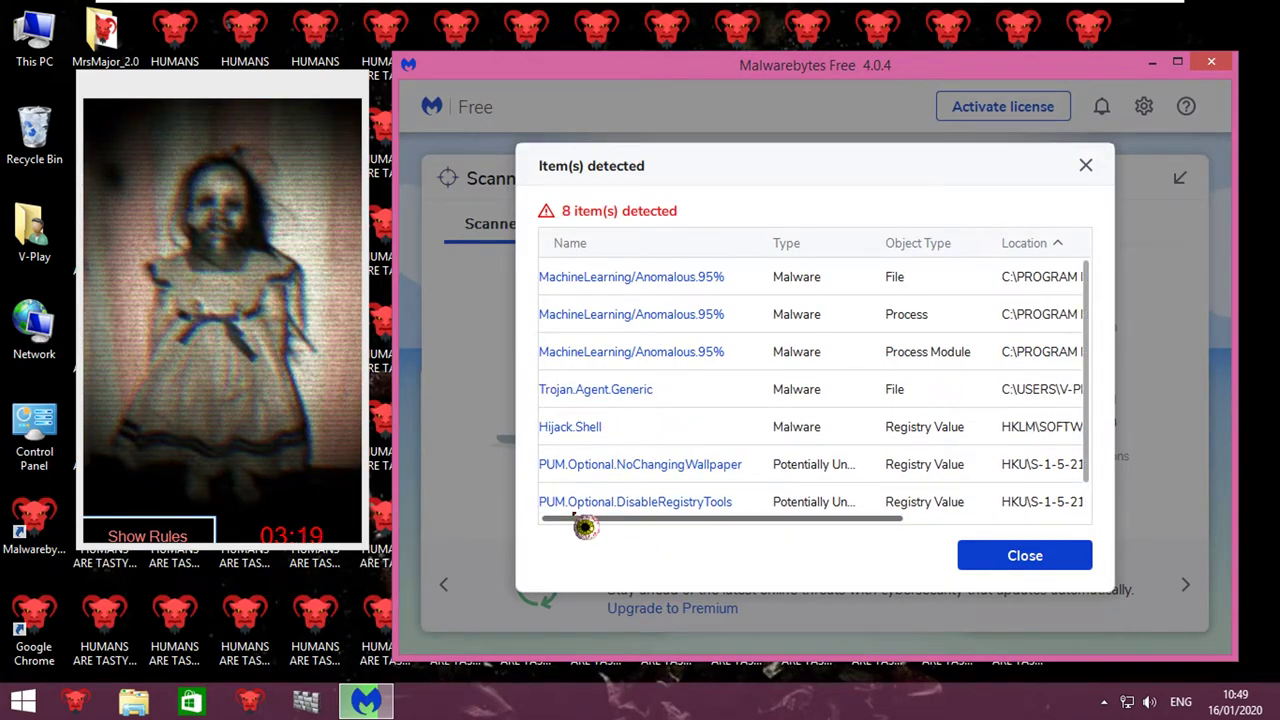
{"action": "scroll", "coordinate": [711, 444], "scroll_direction": "down", "scroll_amount": 1}
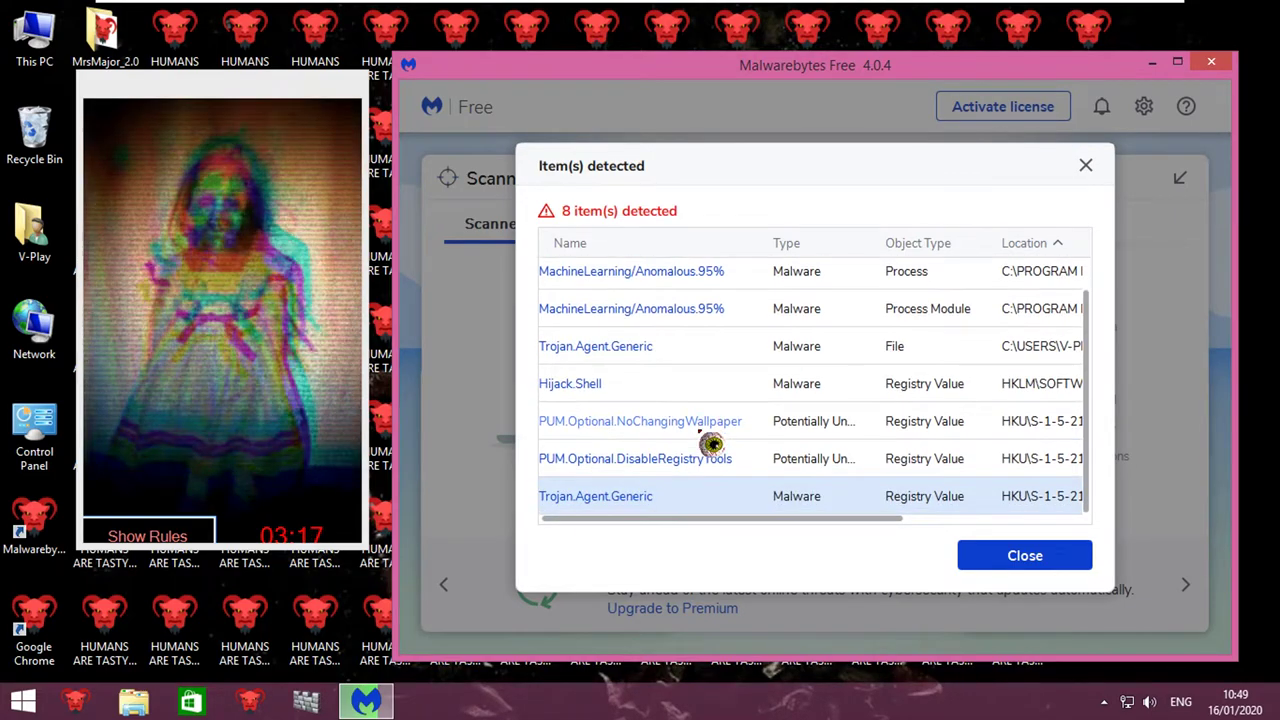
{"action": "scroll", "coordinate": [786, 531], "scroll_direction": "right", "scroll_amount": 2}
{"action": "scroll", "coordinate": [784, 537], "scroll_direction": "right", "scroll_amount": 3}
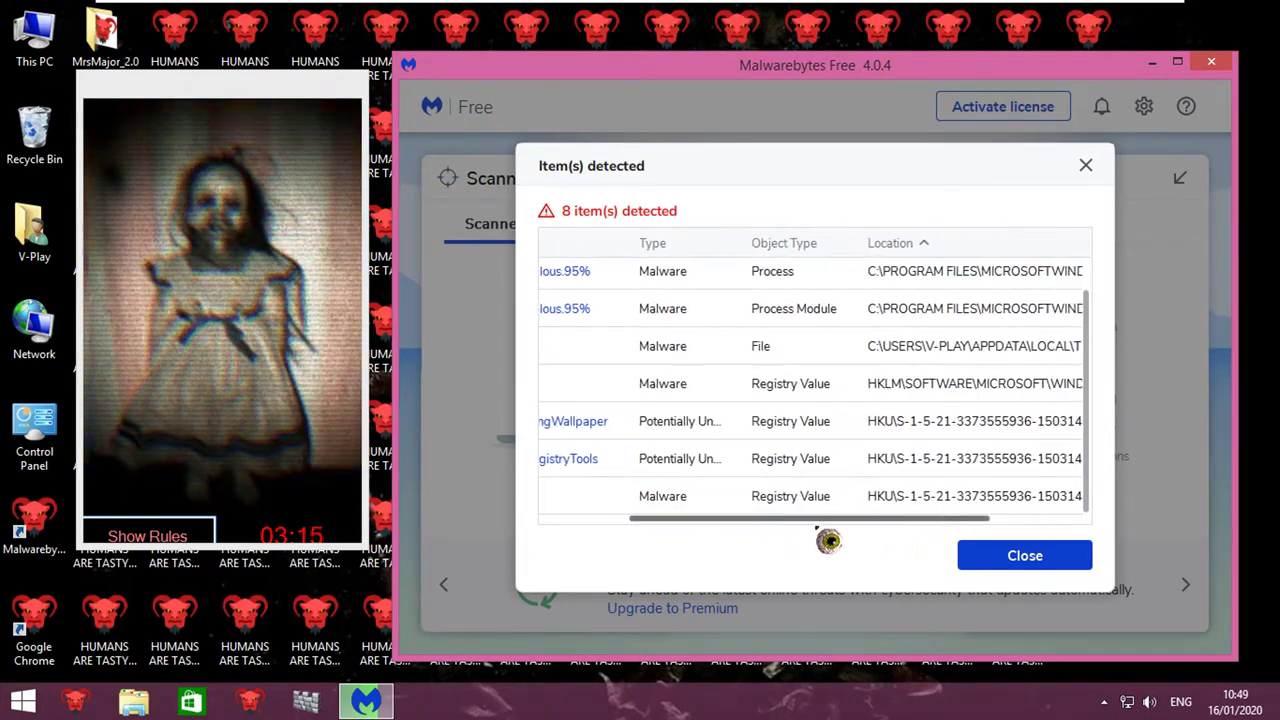
{"action": "scroll", "coordinate": [880, 543], "scroll_direction": "left", "scroll_amount": 5}
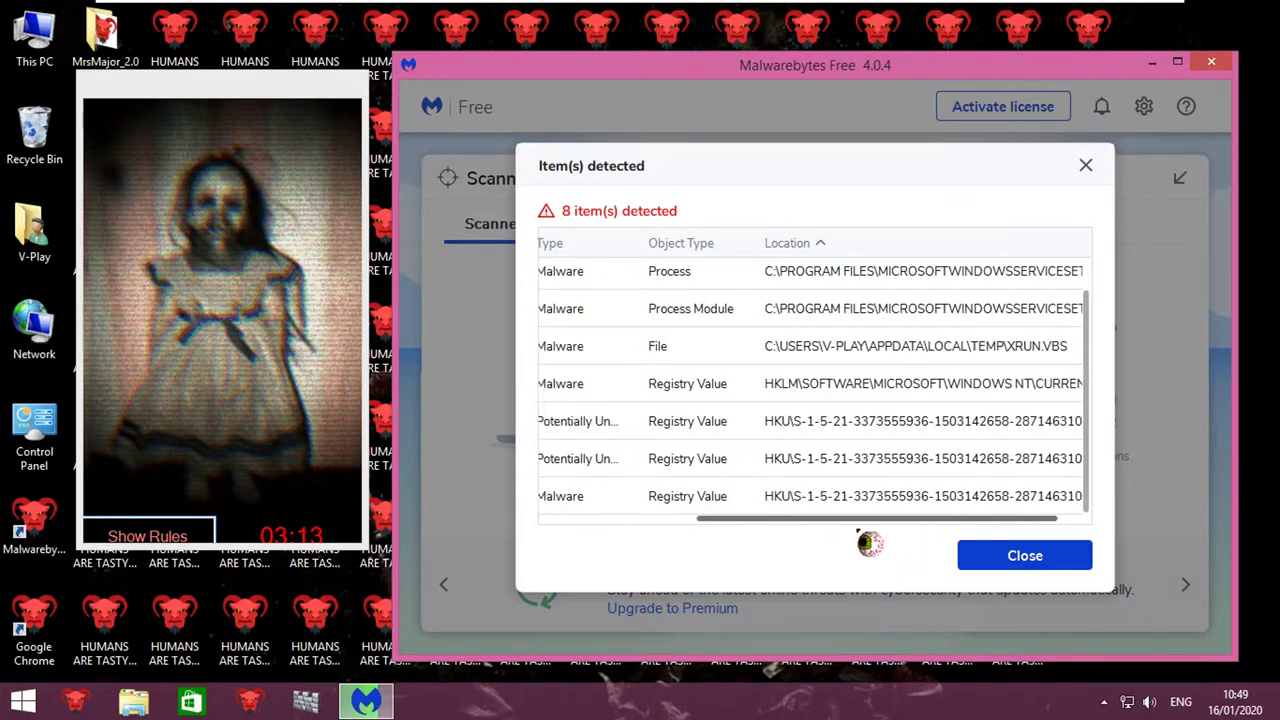
{"action": "scroll", "coordinate": [837, 449], "scroll_direction": "down", "scroll_amount": 4}
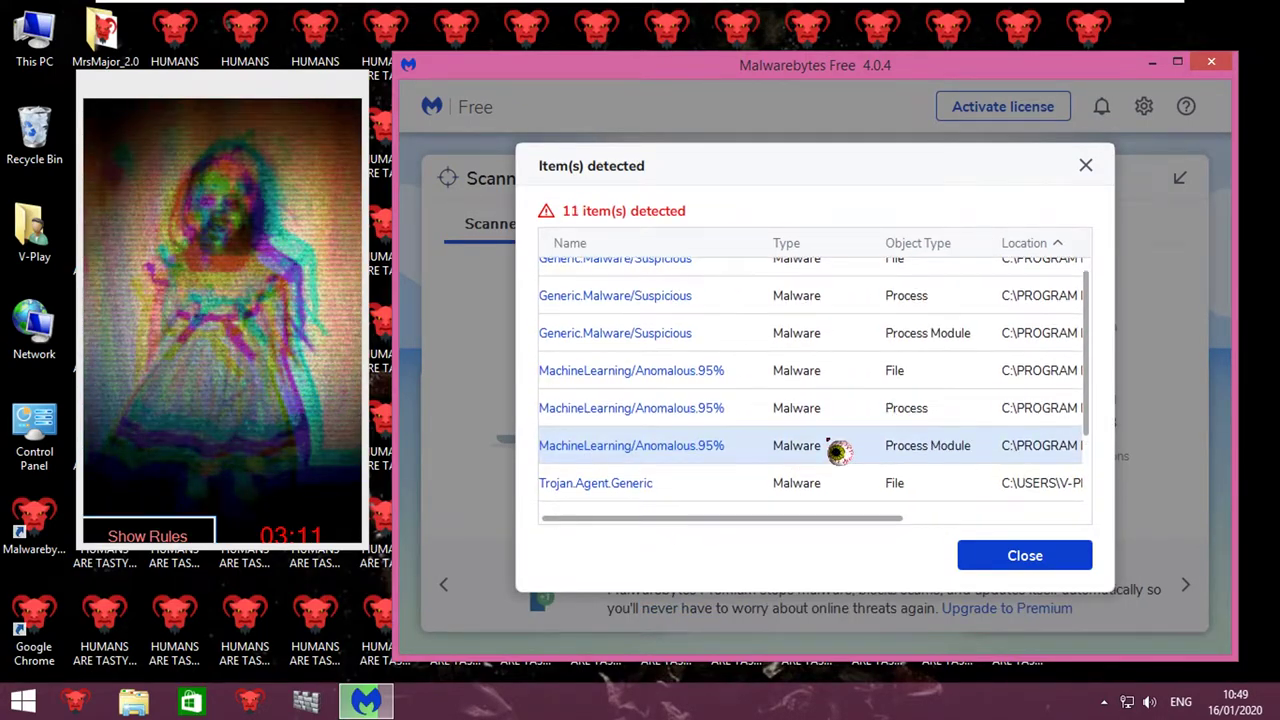
{"action": "scroll", "coordinate": [883, 470], "scroll_direction": "down", "scroll_amount": 1}
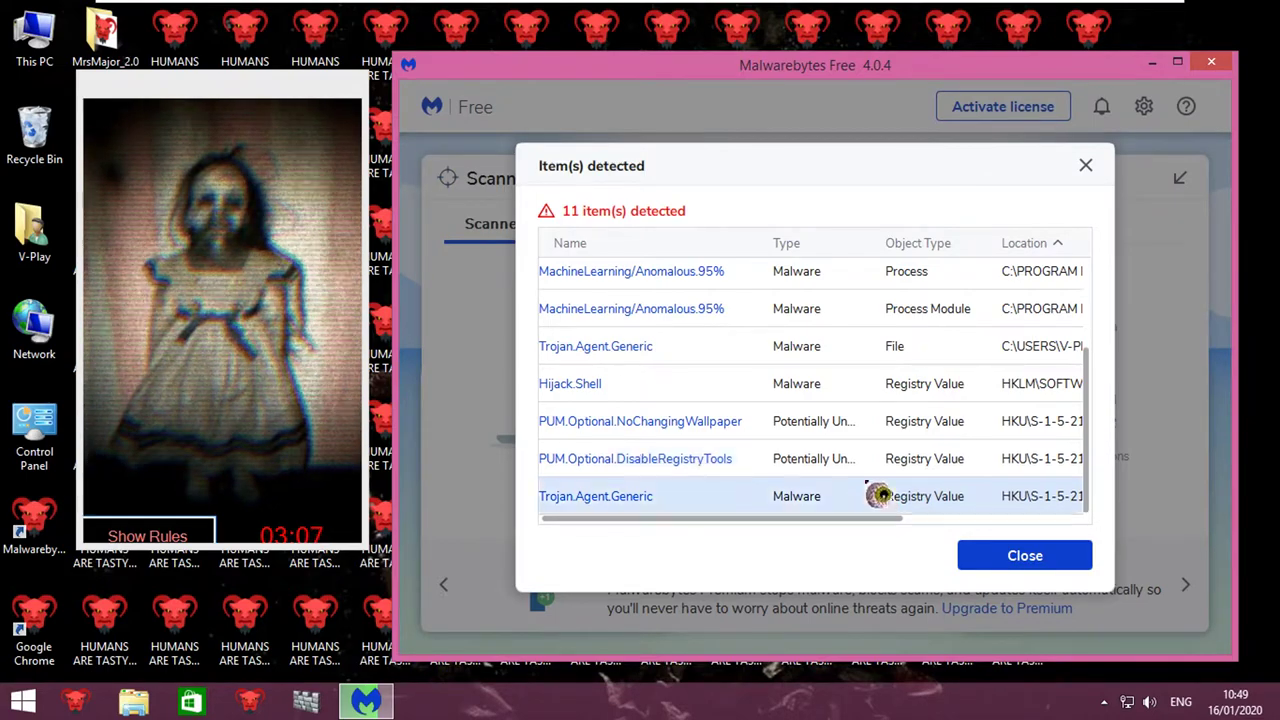
{"action": "scroll", "coordinate": [885, 490], "scroll_direction": "up", "scroll_amount": 4}
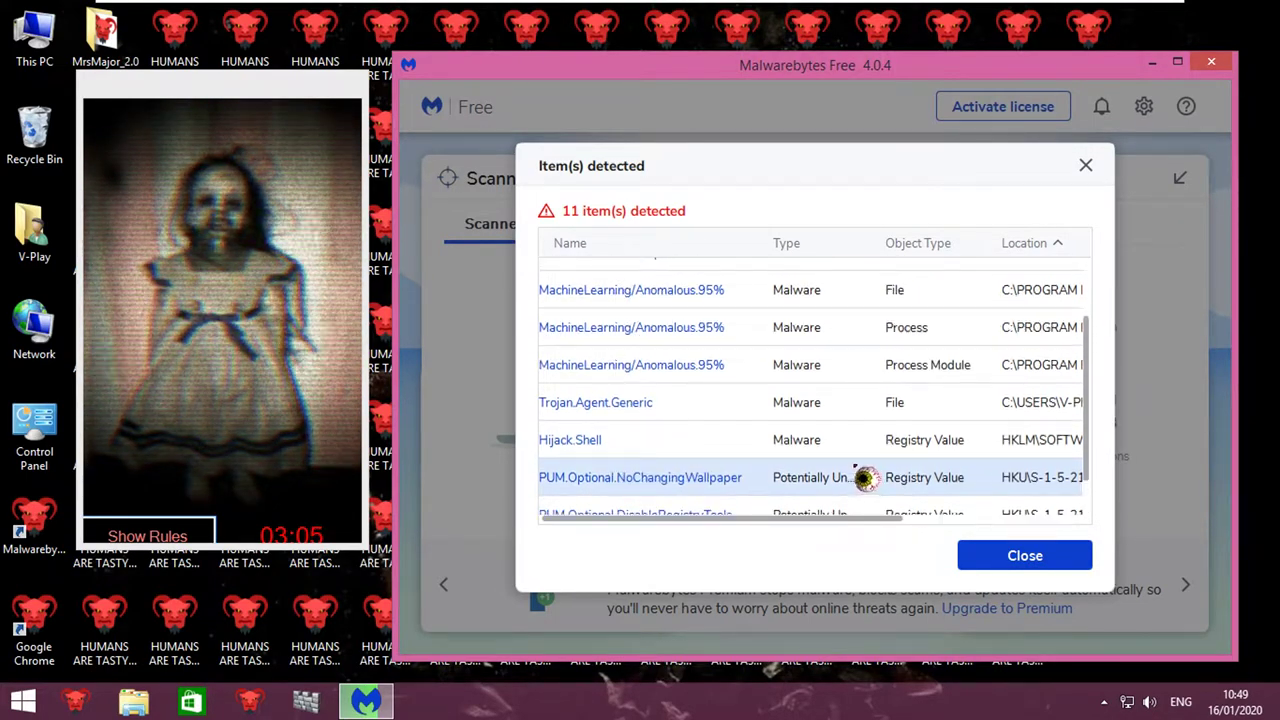
{"action": "left_click", "coordinate": [991, 558]}
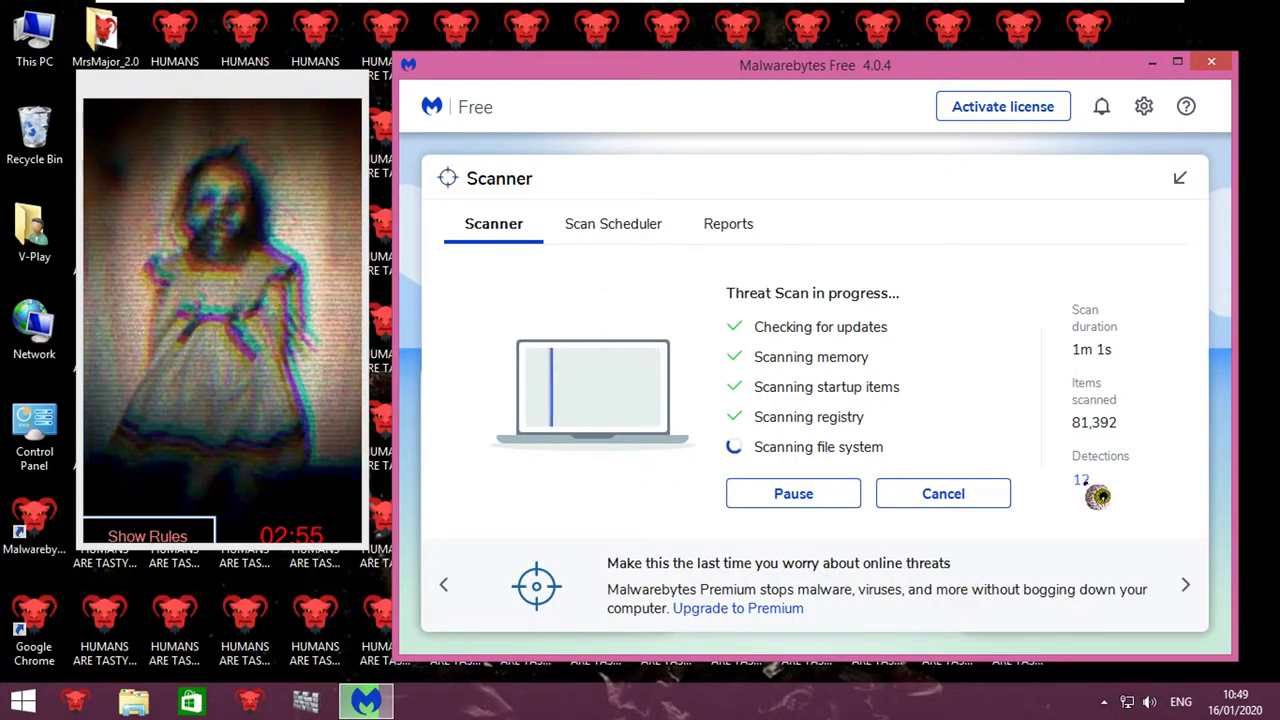
Reopen the detected items during the file system scan, examine their full file and registry locations, and close the list.
{"action": "left_click", "coordinate": [1088, 488]}
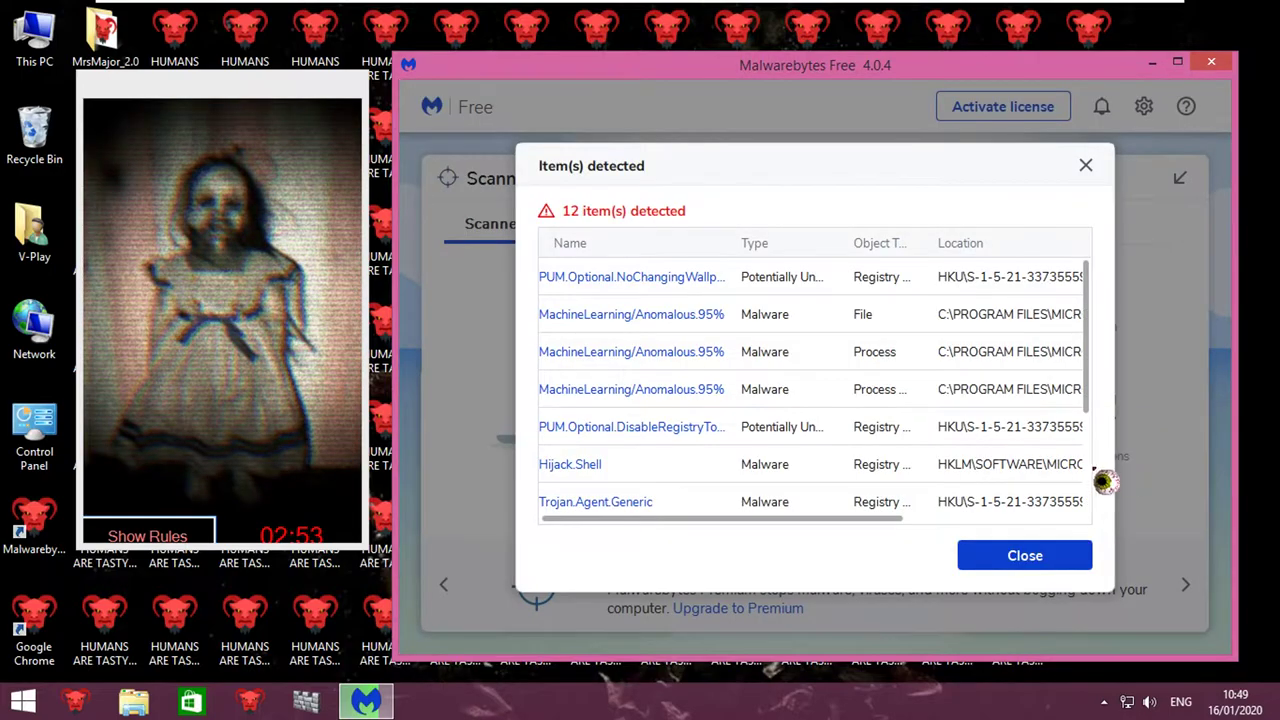
{"action": "scroll", "coordinate": [1004, 404], "scroll_direction": "down", "scroll_amount": 1}
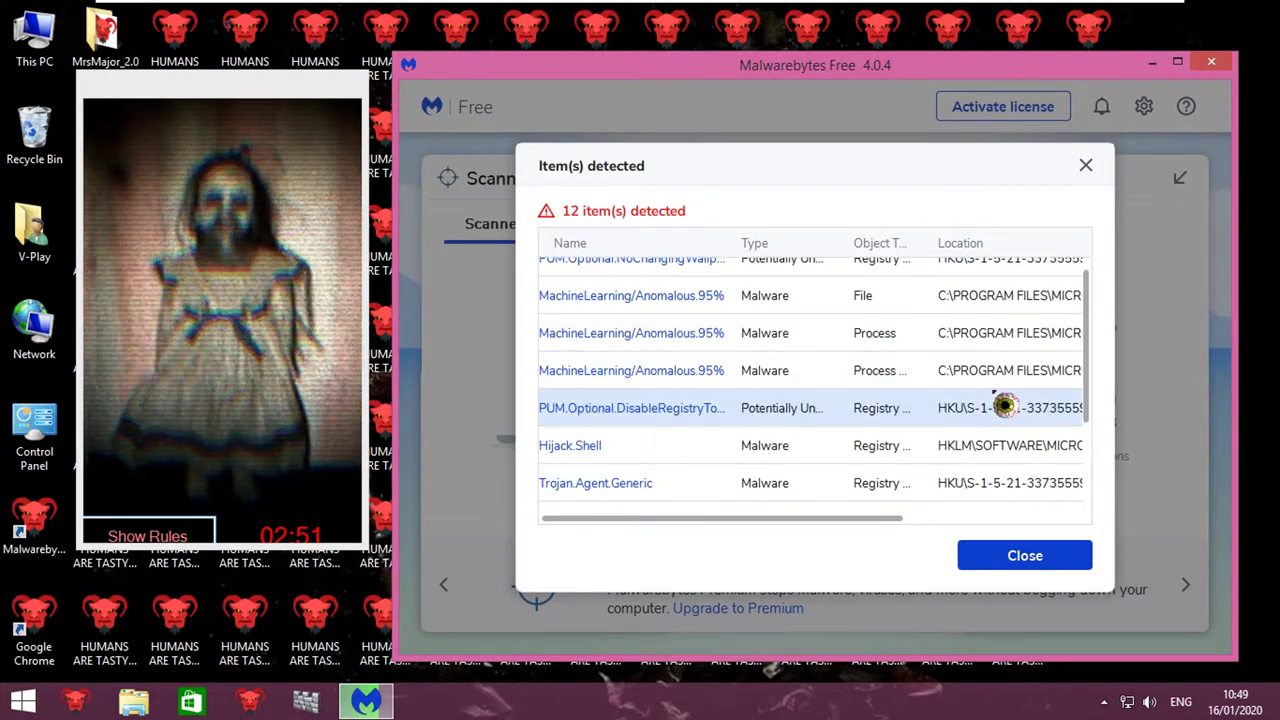
{"action": "scroll", "coordinate": [1028, 418], "scroll_direction": "down", "scroll_amount": 3}
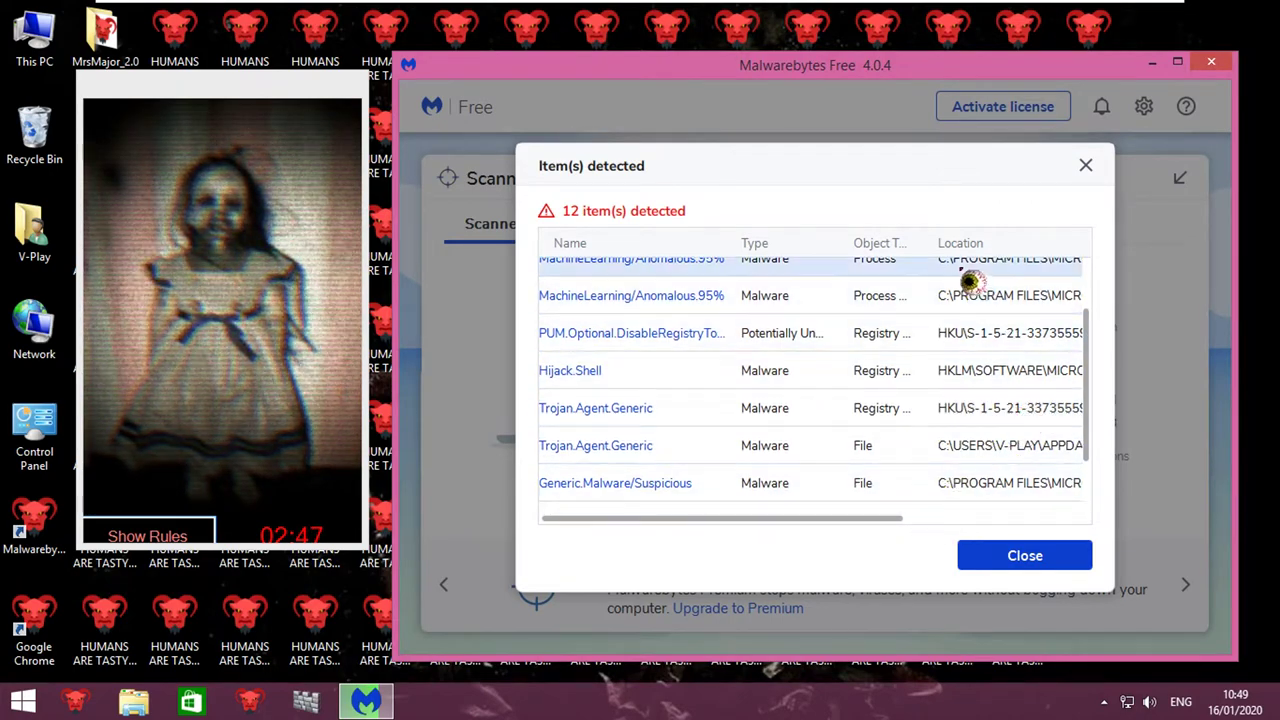
{"action": "scroll", "coordinate": [899, 533], "scroll_direction": "right", "scroll_amount": 2}
{"action": "scroll", "coordinate": [899, 533], "scroll_direction": "right", "scroll_amount": 1}
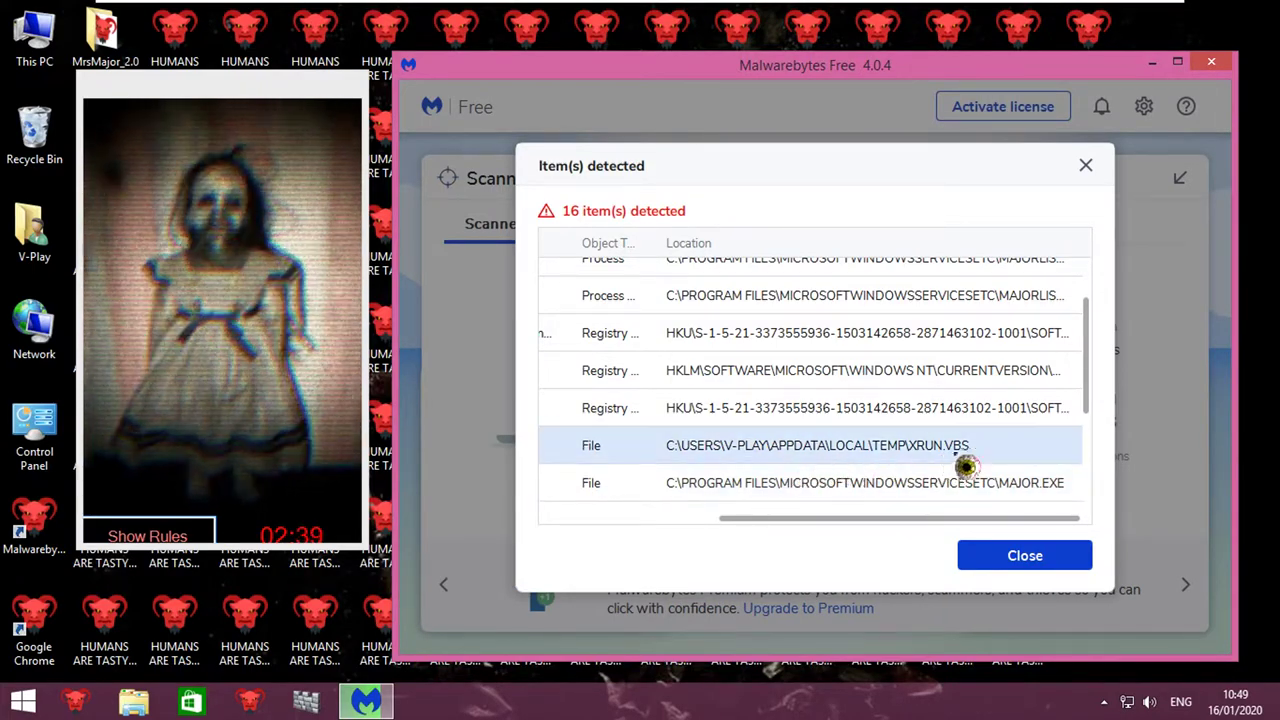
{"action": "scroll", "coordinate": [918, 371], "scroll_direction": "up", "scroll_amount": 1}
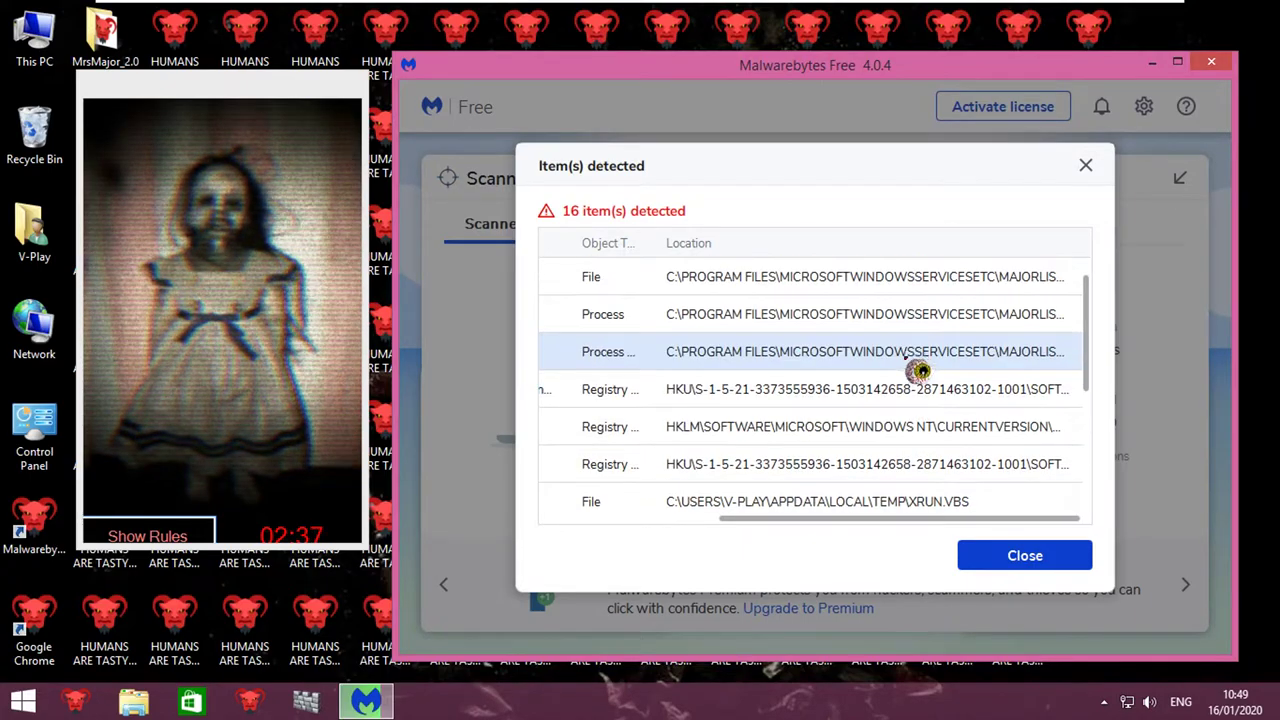
{"action": "left_click", "coordinate": [1068, 566]}
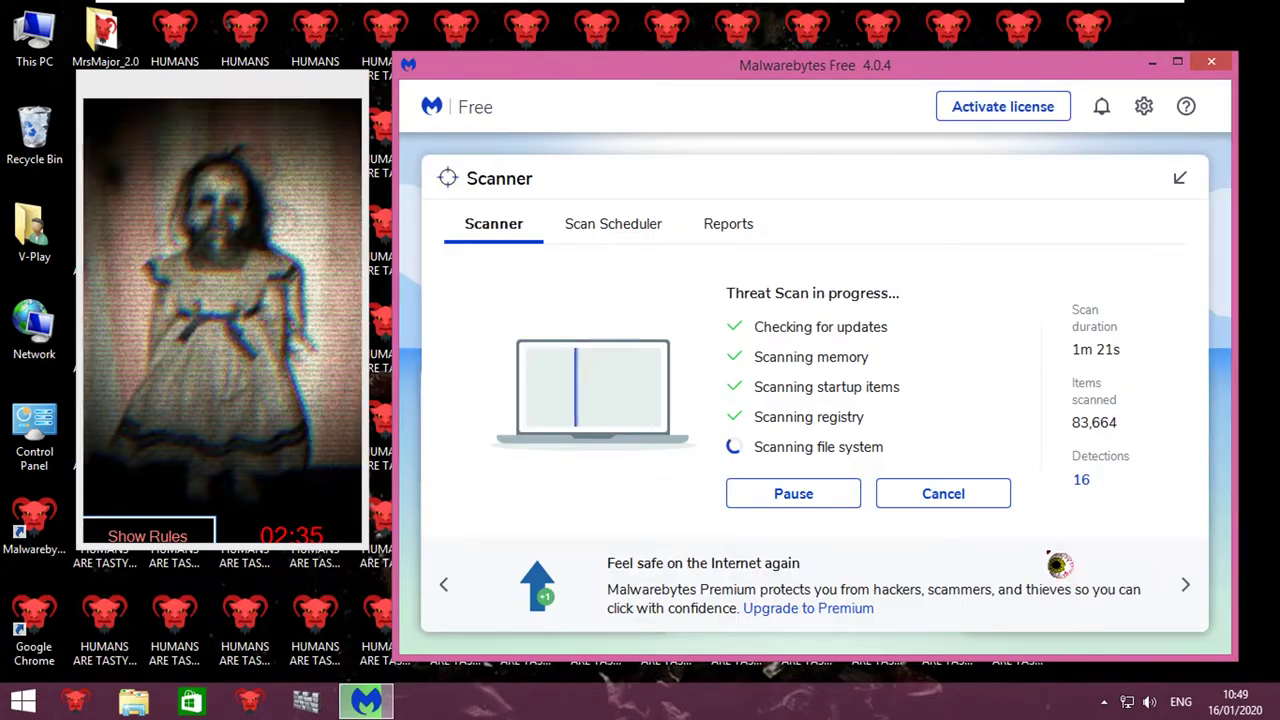
Check the detections list once more down to its last entries, including their locations, and return to the scan progress.
{"action": "left_click", "coordinate": [1084, 482]}
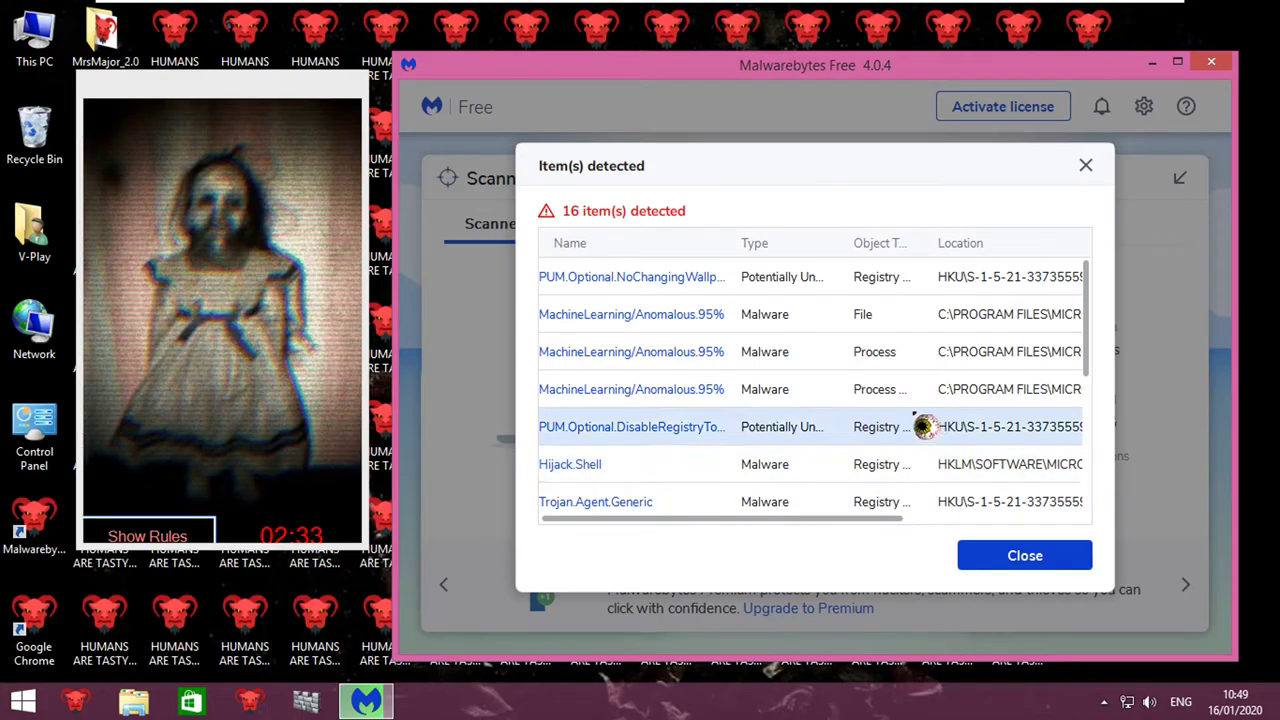
{"action": "scroll", "coordinate": [924, 418], "scroll_direction": "down", "scroll_amount": 2}
{"action": "scroll", "coordinate": [926, 414], "scroll_direction": "down", "scroll_amount": 2}
{"action": "scroll", "coordinate": [1048, 440], "scroll_direction": "down", "scroll_amount": 2}
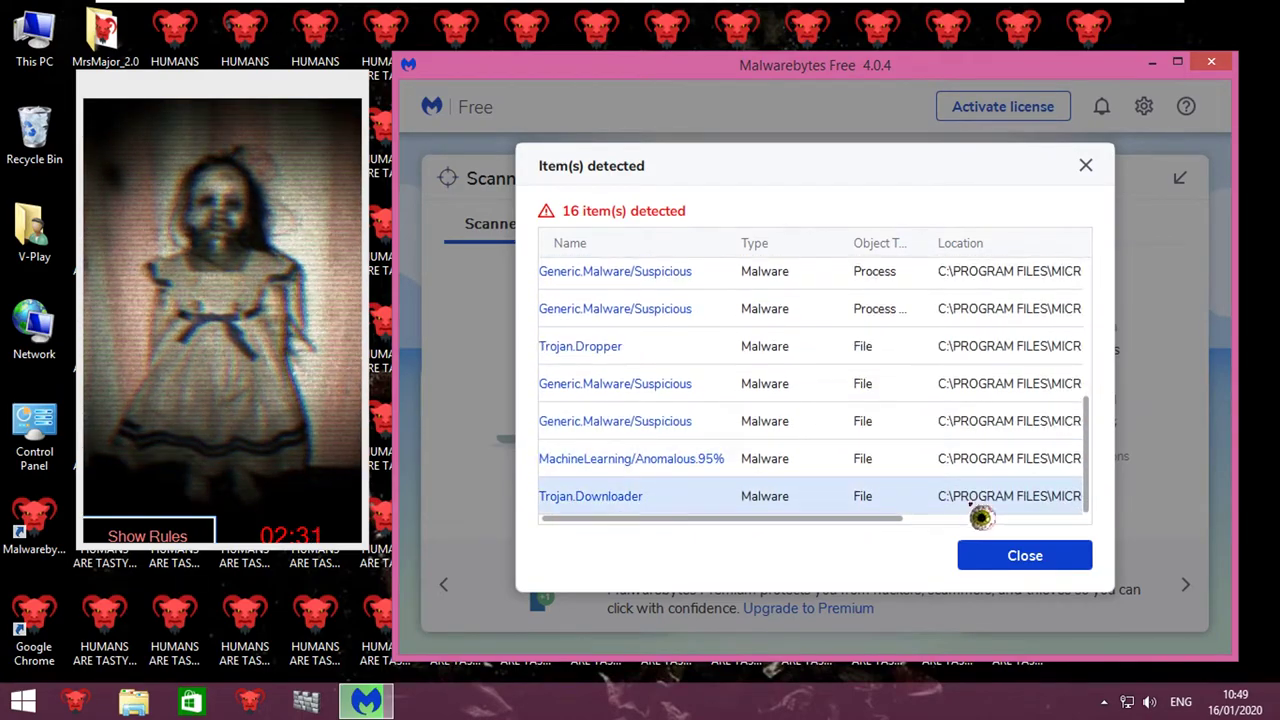
{"action": "left_click_drag", "start_coordinate": [912, 520], "coordinate": [1105, 518]}
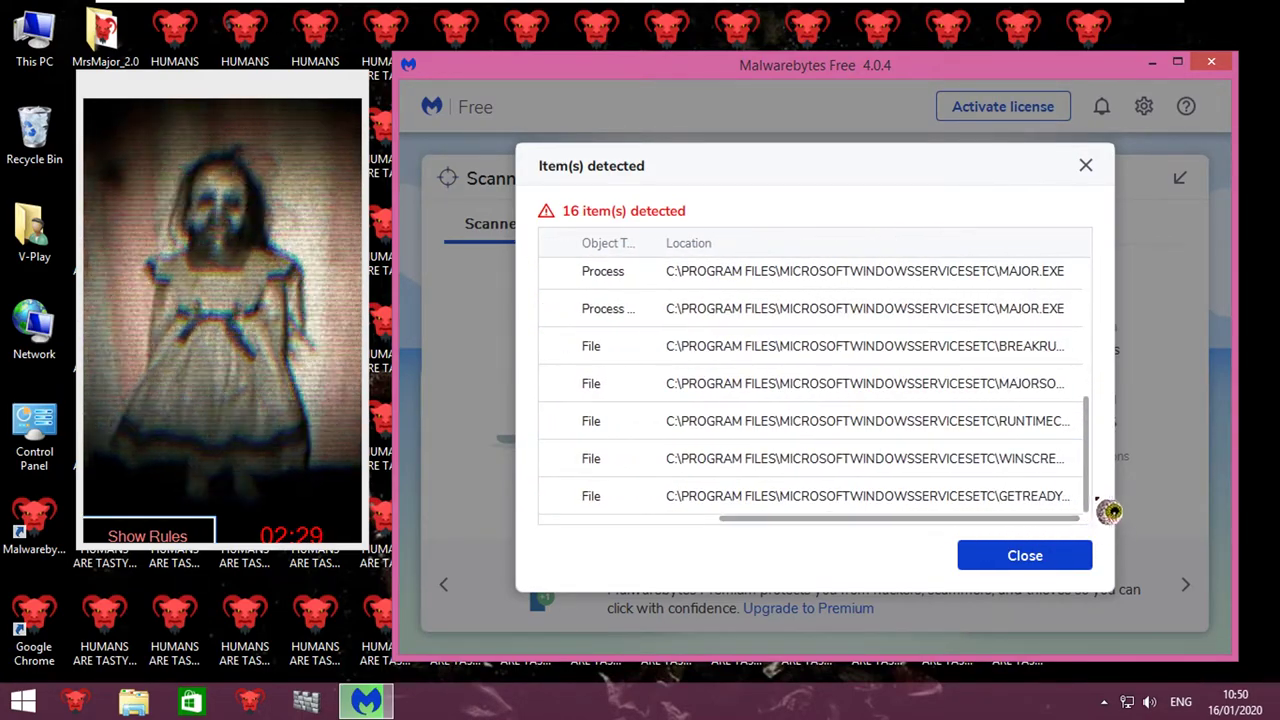
{"action": "scroll", "coordinate": [1048, 458], "scroll_direction": "up", "scroll_amount": 4}
{"action": "scroll", "coordinate": [1052, 460], "scroll_direction": "up", "scroll_amount": 3}
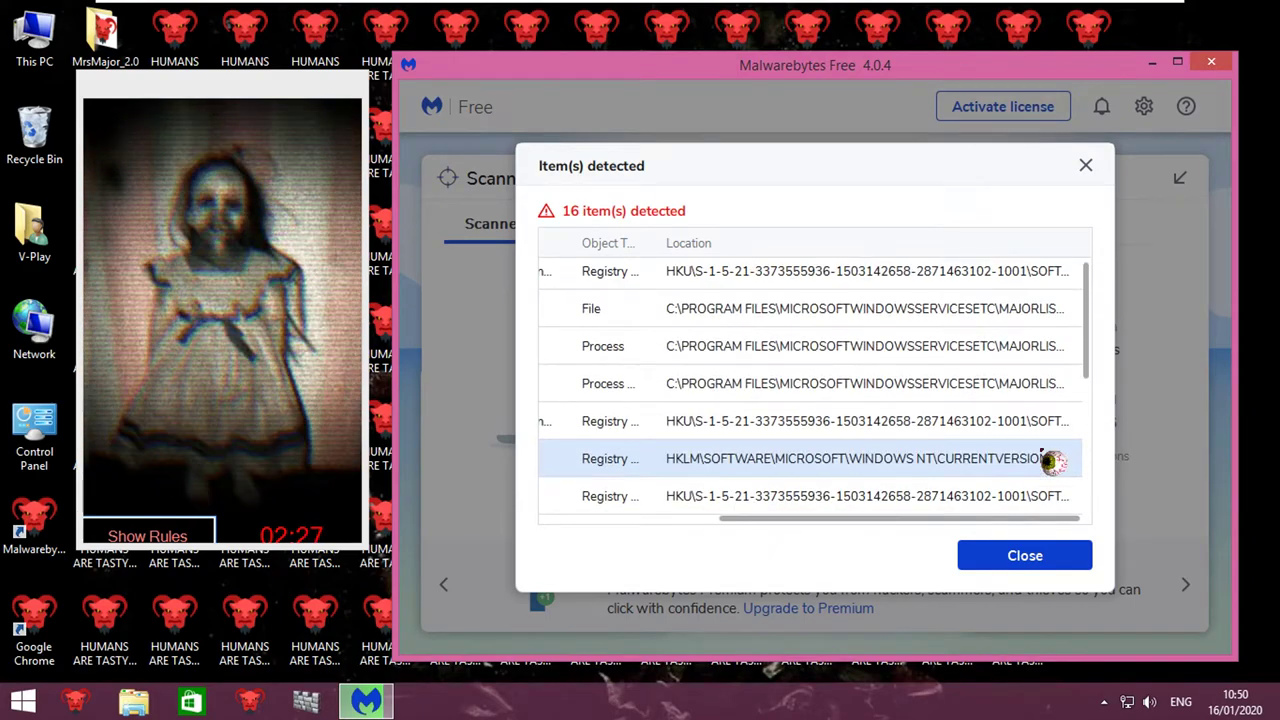
{"action": "left_click", "coordinate": [1025, 556]}
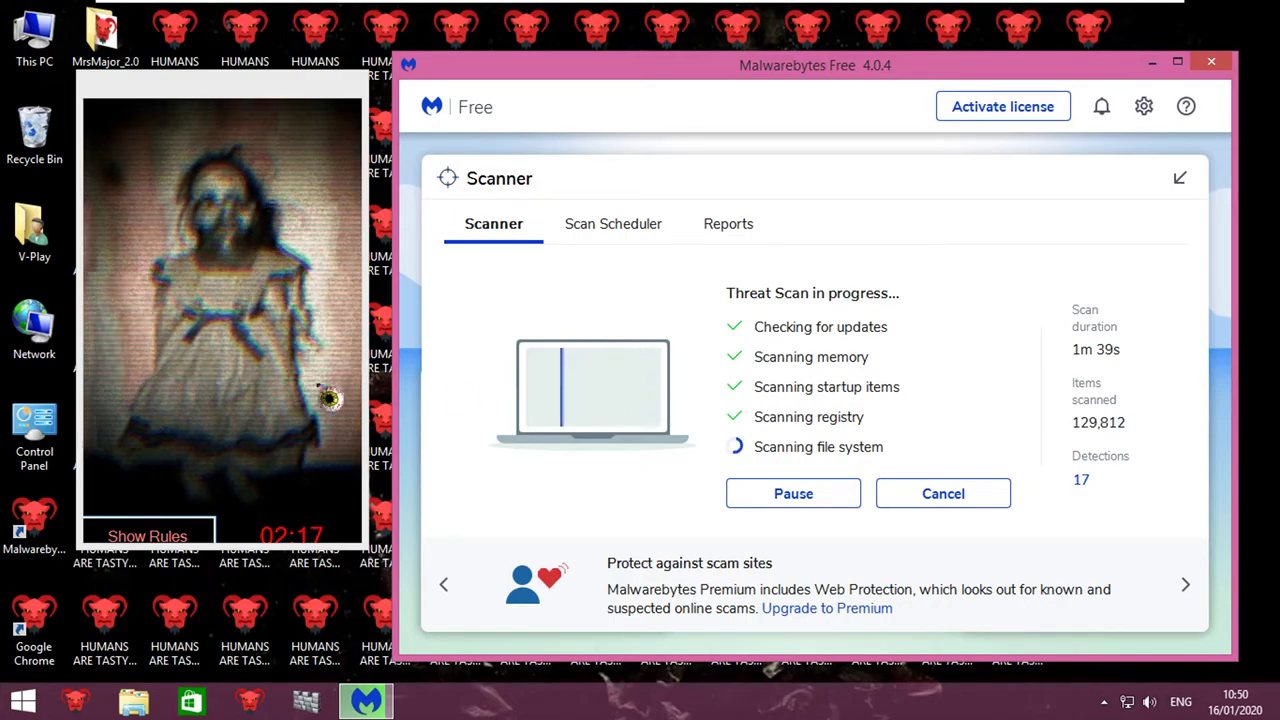
Clear the countdown and scanner windows off the desktop and delete all the HUMANS ARE TASTY icons, keeping the Activated file.
{"action": "left_click_drag", "start_coordinate": [240, 98], "coordinate": [1279, 250]}
{"action": "left_click", "coordinate": [1152, 62]}
{"action": "left_click_drag", "start_coordinate": [1150, 27], "coordinate": [160, 645]}
{"action": "left_click", "coordinate": [175, 630]}
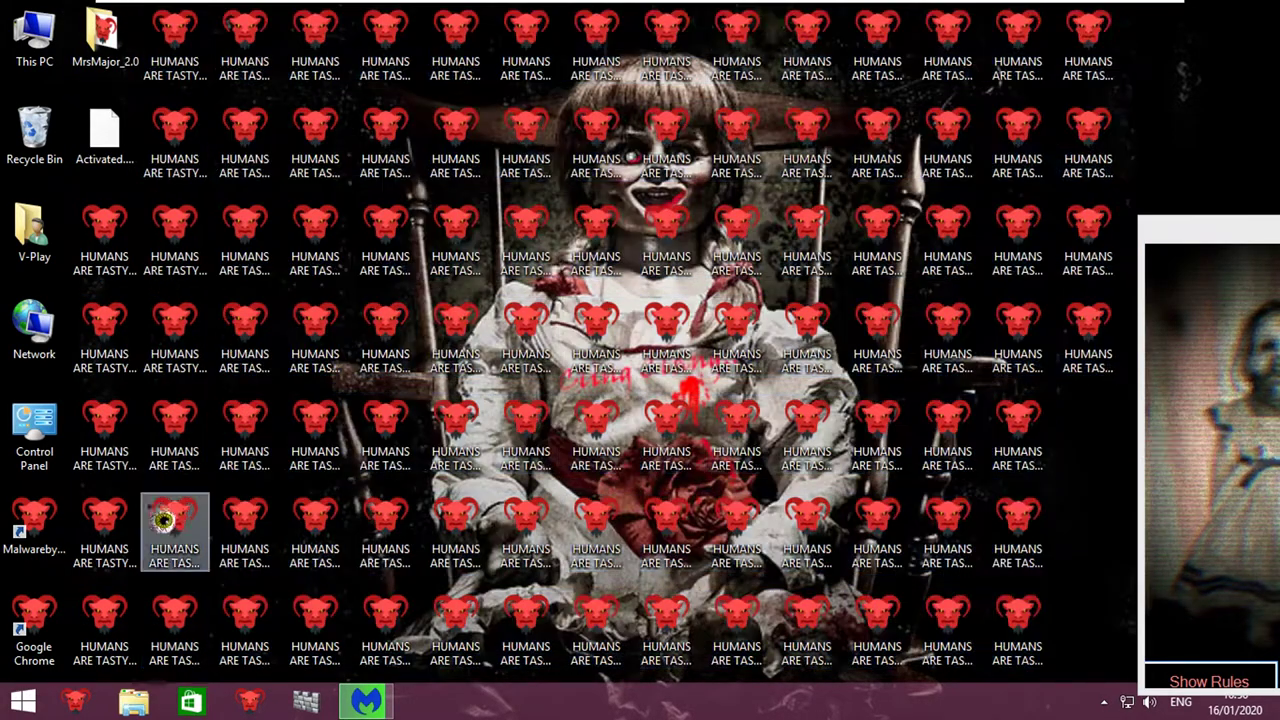
{"action": "left_click_drag", "start_coordinate": [204, 210], "coordinate": [128, 648]}
{"action": "key", "text": "Delete"}
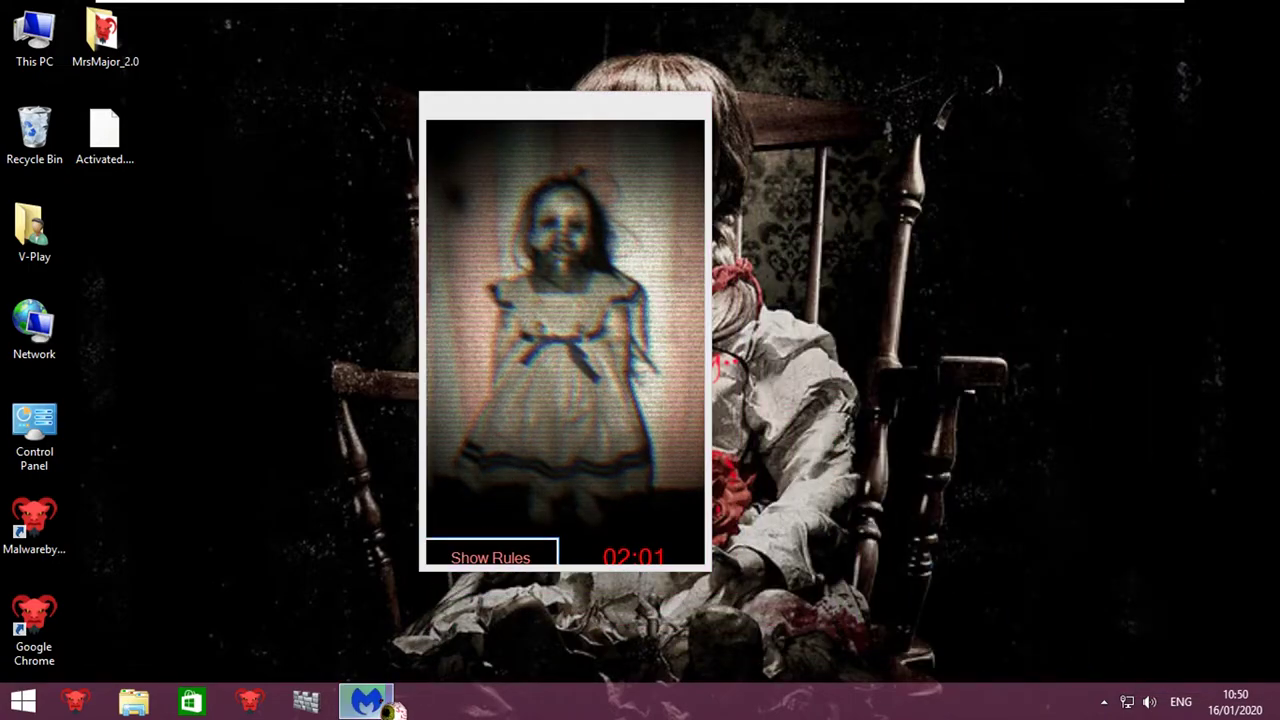
Restore the running scan, examine the detected items down to the last entry including their locations, and close the list.
{"action": "left_click", "coordinate": [390, 705]}
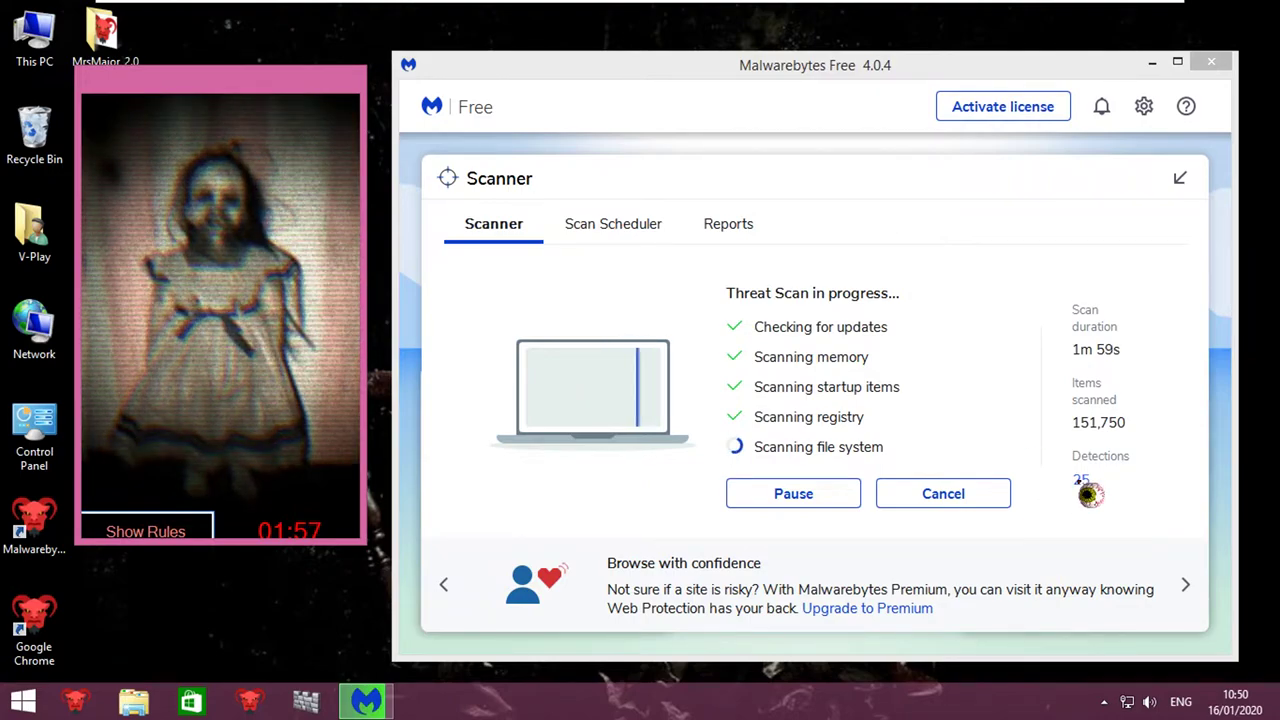
{"action": "left_click", "coordinate": [1082, 484]}
{"action": "scroll", "coordinate": [870, 382], "scroll_direction": "down", "scroll_amount": 5}
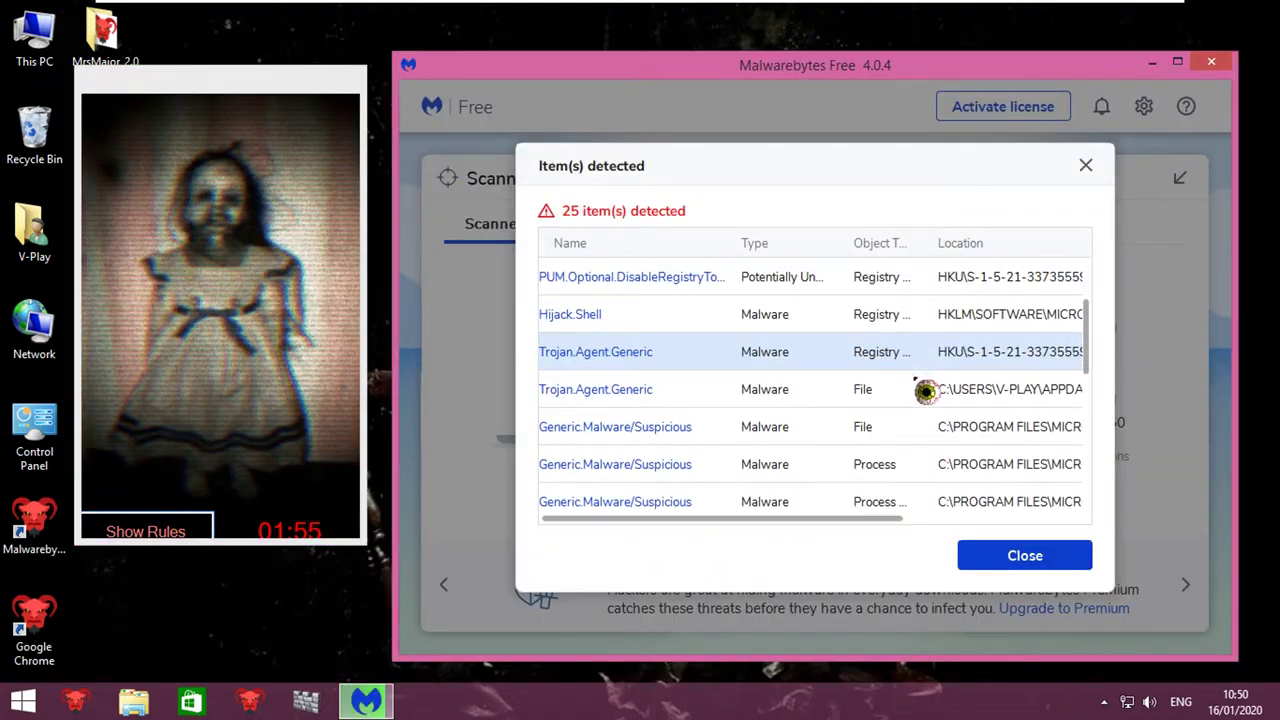
{"action": "scroll", "coordinate": [1000, 425], "scroll_direction": "down", "scroll_amount": 5}
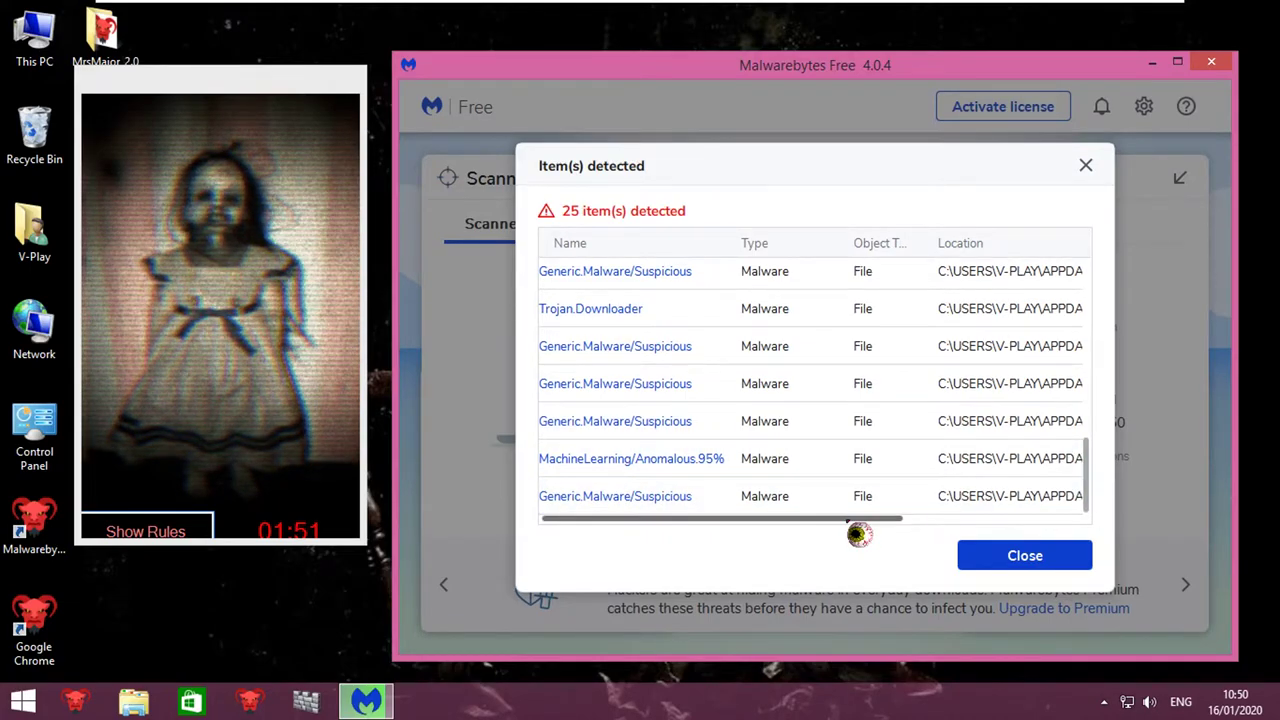
{"action": "left_click_drag", "start_coordinate": [862, 536], "coordinate": [1097, 534]}
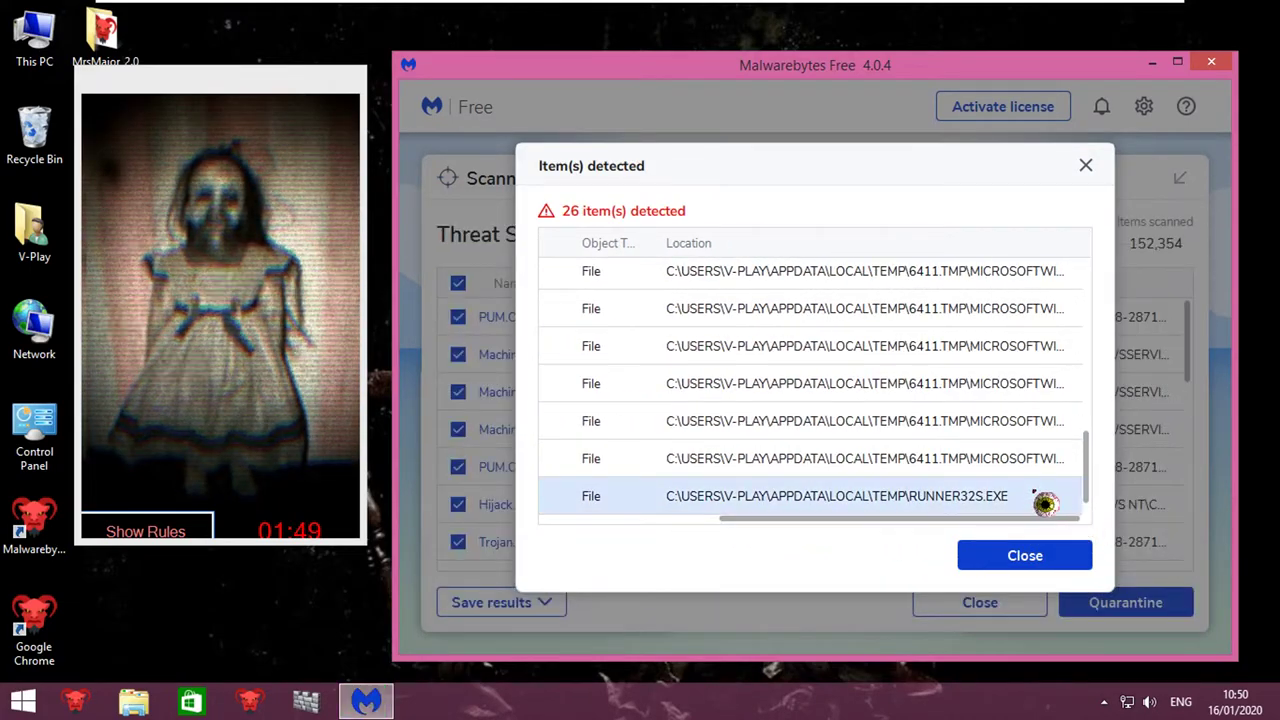
{"action": "left_click", "coordinate": [1061, 563]}
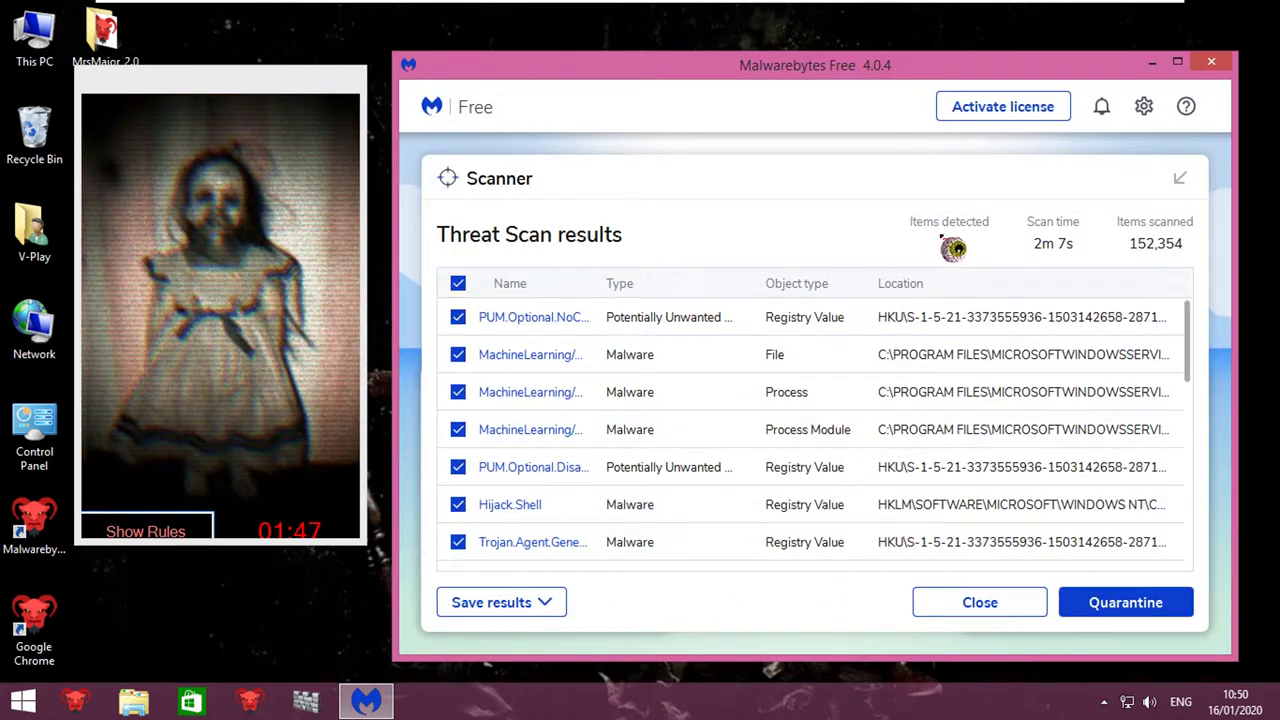
Review the Threat Scan results, checking the names, types and locations of the selected threats.
{"action": "scroll", "coordinate": [1100, 420], "scroll_direction": "down", "scroll_amount": 5}
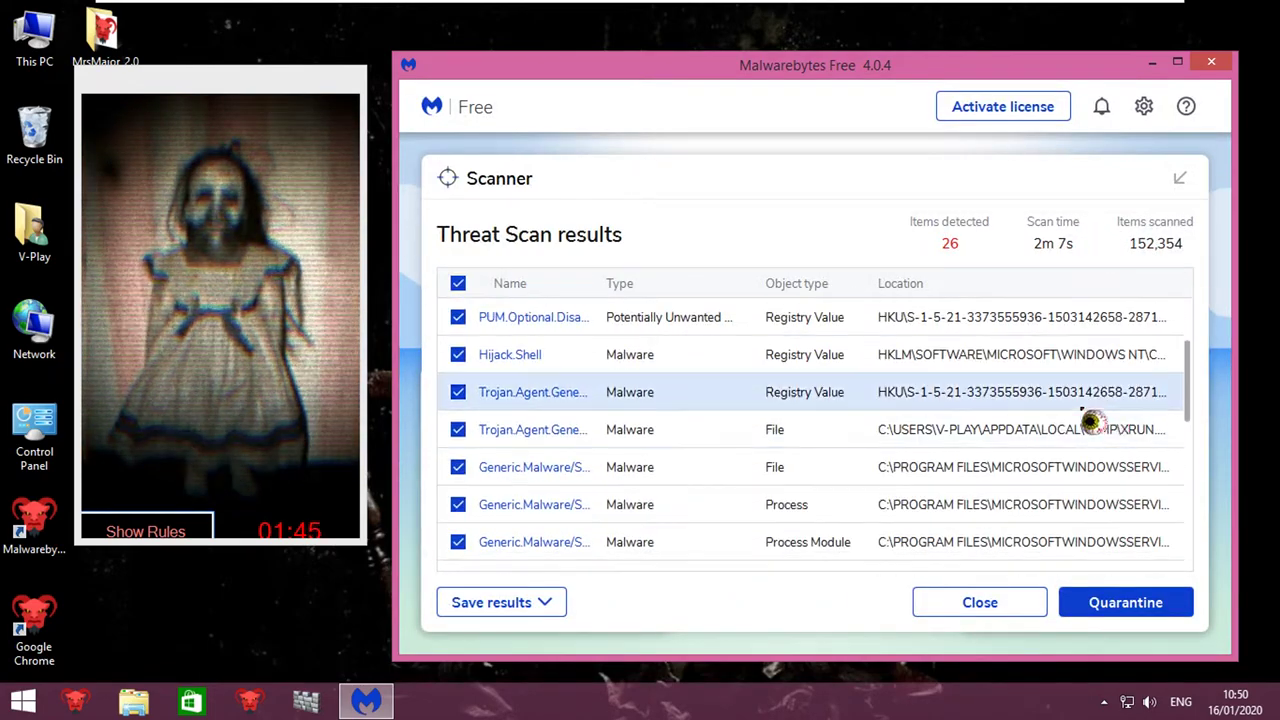
{"action": "scroll", "coordinate": [1010, 436], "scroll_direction": "down", "scroll_amount": 5}
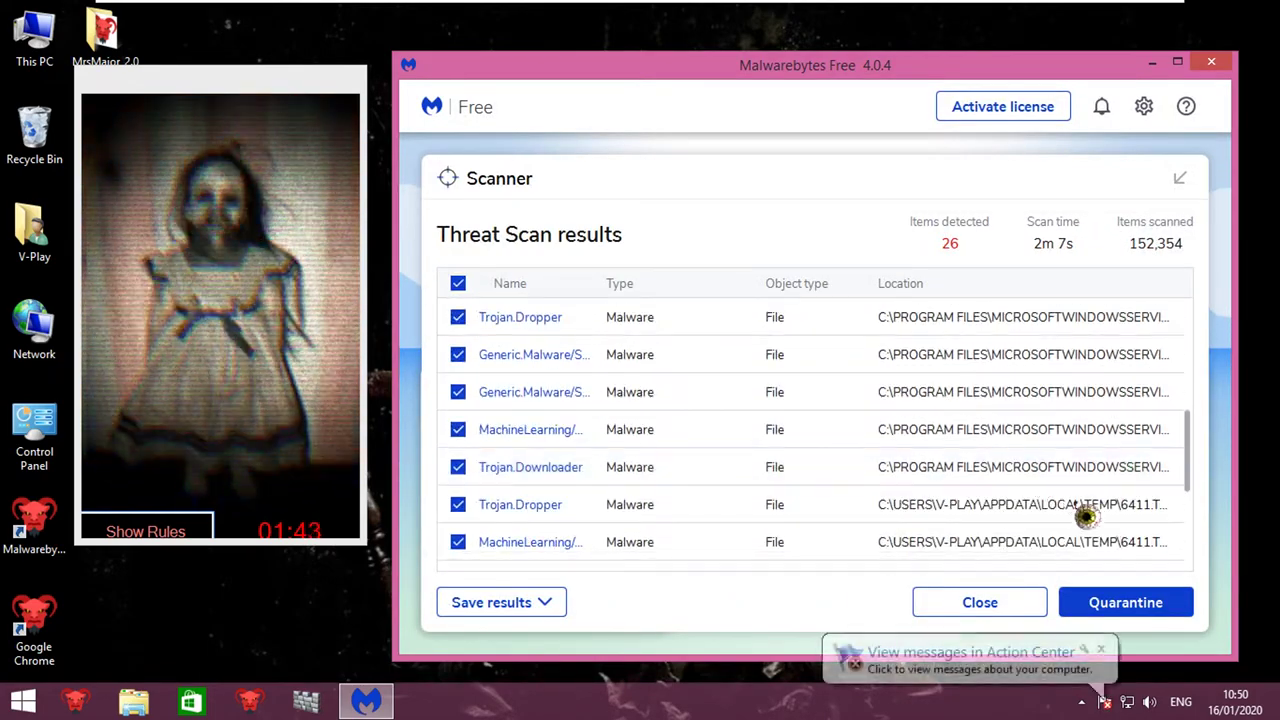
{"action": "scroll", "coordinate": [1146, 540], "scroll_direction": "down", "scroll_amount": 1}
View the Action Center's security messages about SmartScreen, Windows Defender and Windows Update, and close the window.
{"action": "left_click", "coordinate": [968, 660]}
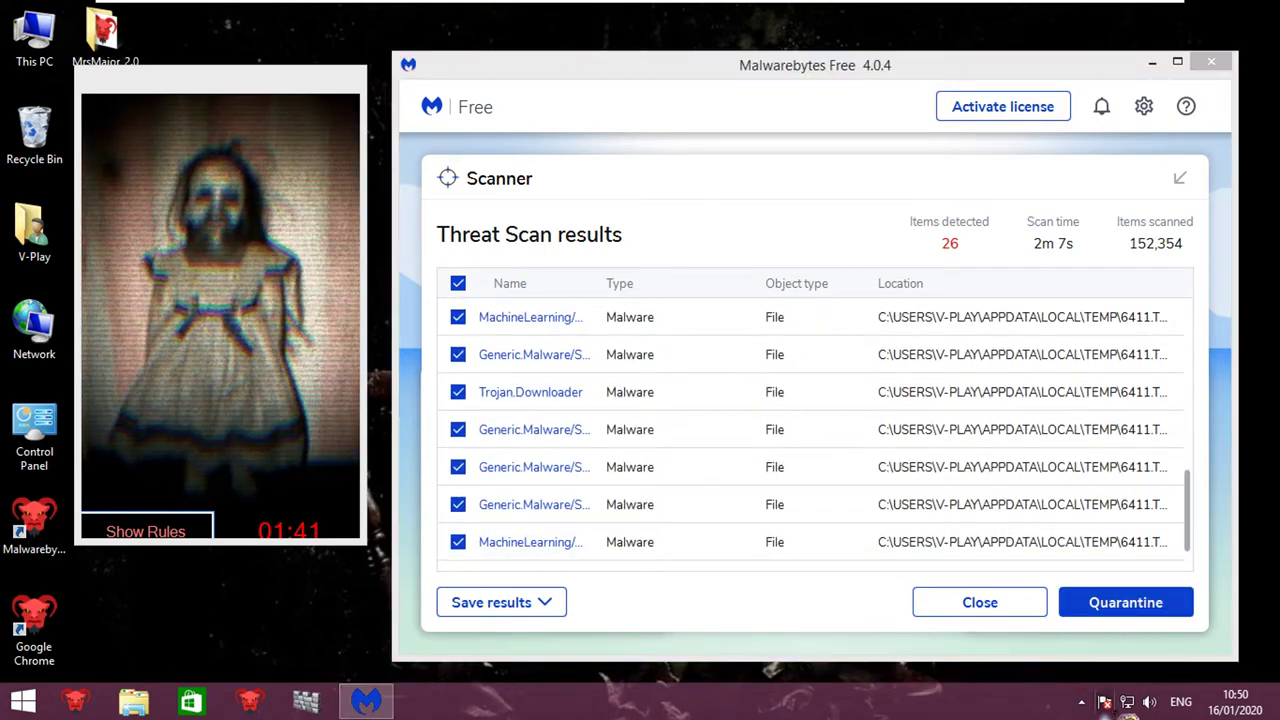
{"action": "left_click_drag", "start_coordinate": [622, 118], "coordinate": [809, 126]}
{"action": "scroll", "coordinate": [960, 360], "scroll_direction": "down", "scroll_amount": 4}
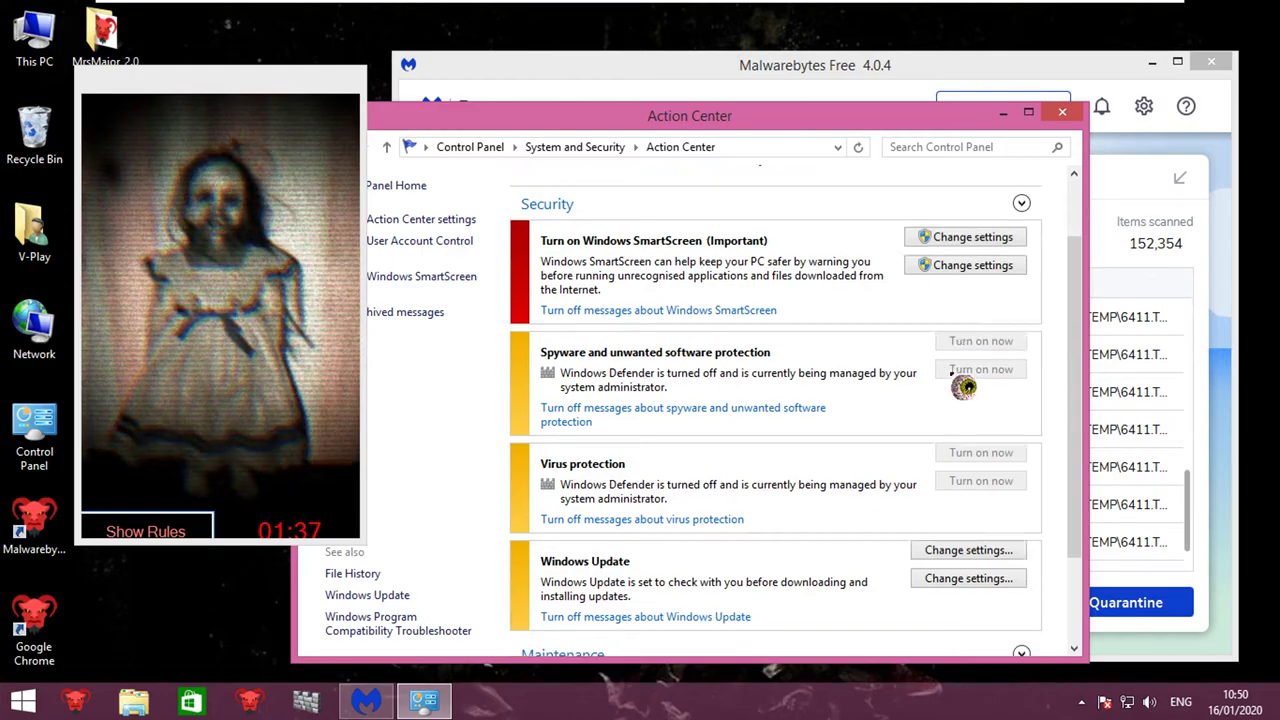
{"action": "scroll", "coordinate": [1028, 300], "scroll_direction": "down", "scroll_amount": 1}
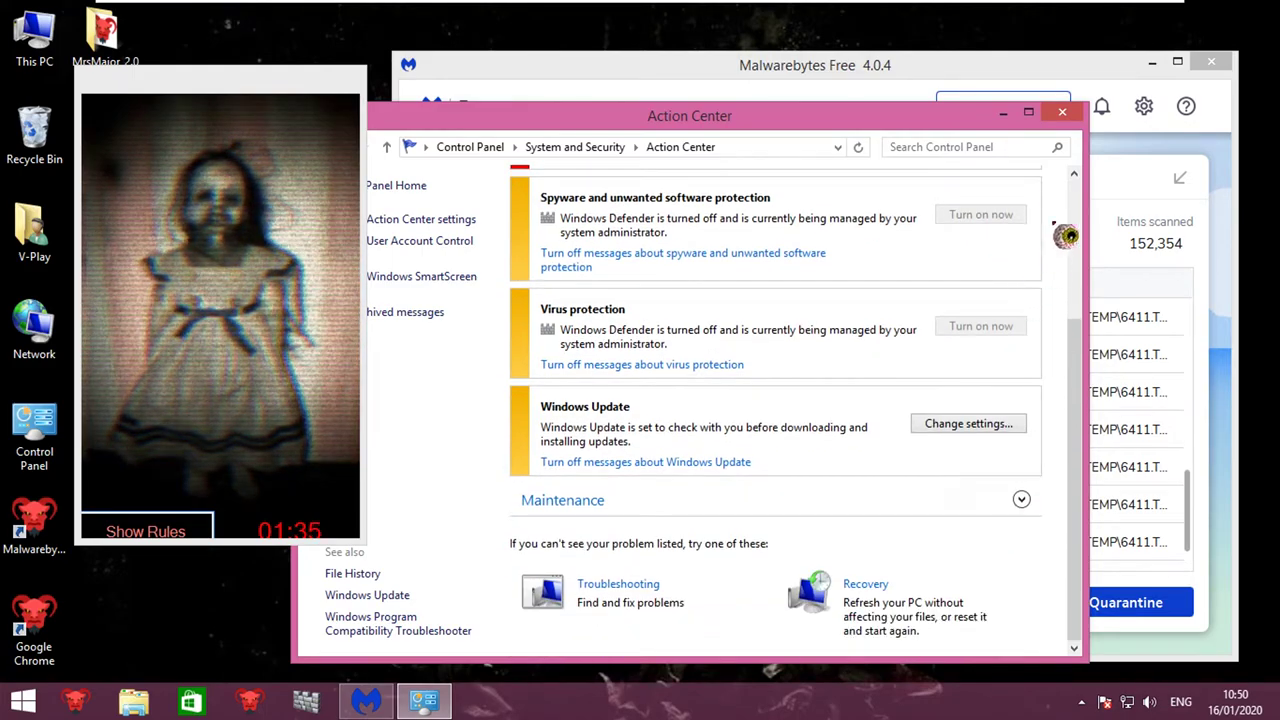
{"action": "left_click", "coordinate": [1063, 113]}
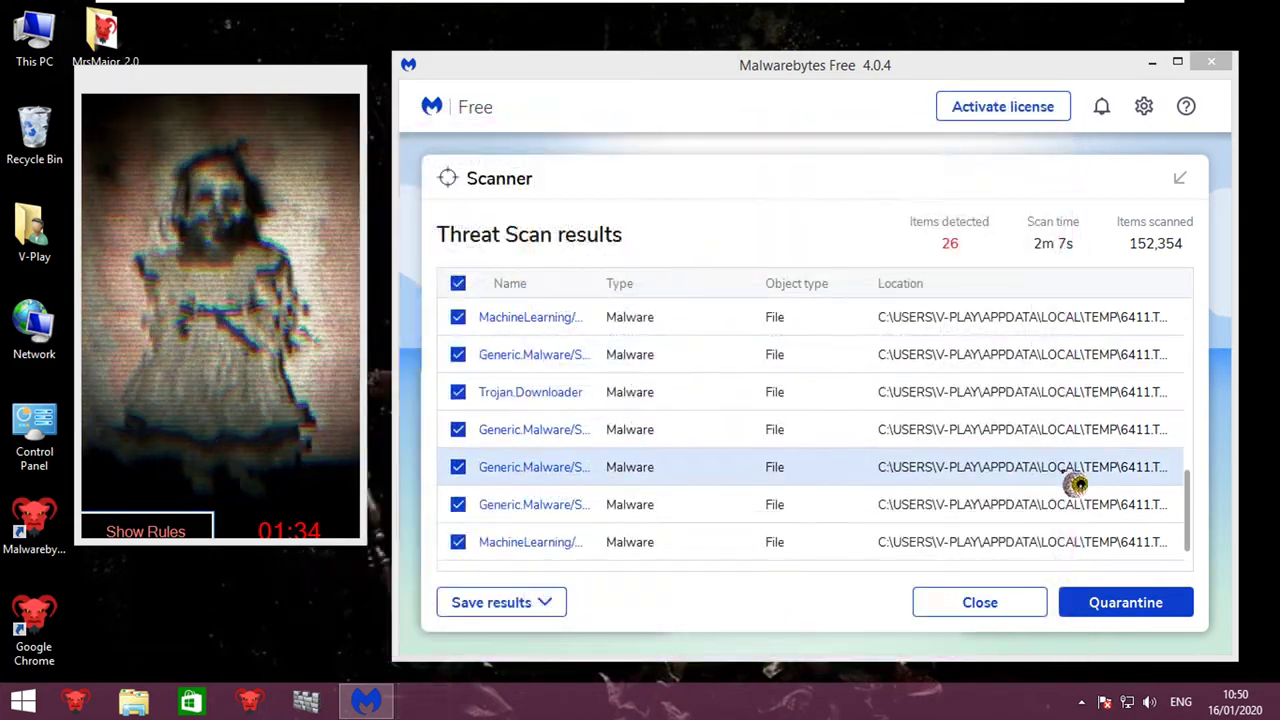
Quarantine all detected threats, checking the malware's rules meanwhile, and restart the computer to complete the removal.
{"action": "left_click", "coordinate": [1168, 610]}
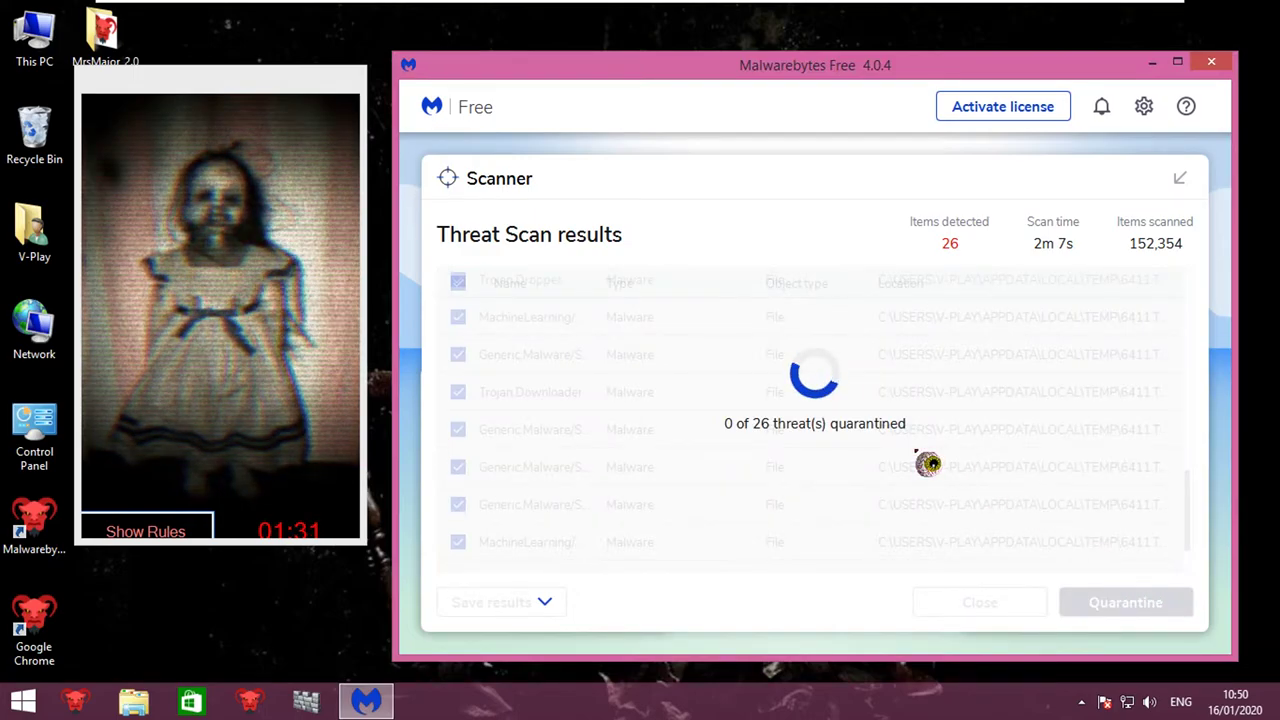
{"action": "left_click", "coordinate": [177, 537]}
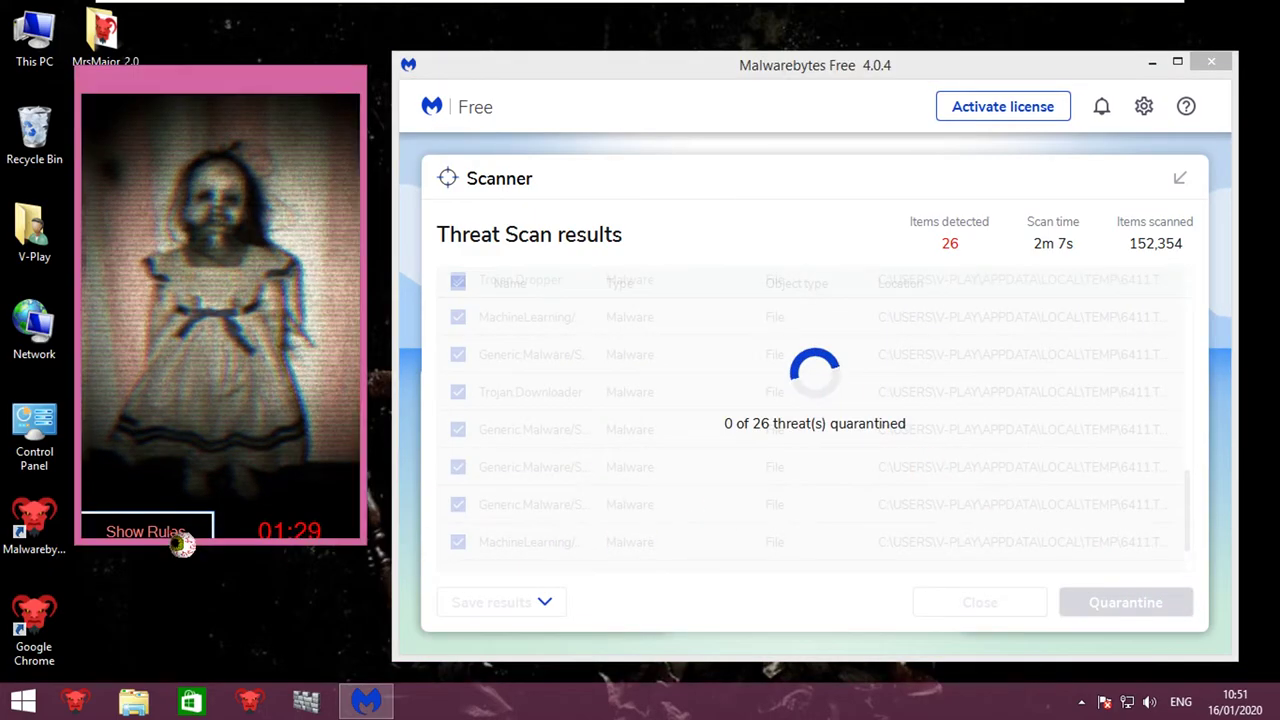
{"action": "left_click_drag", "start_coordinate": [648, 183], "coordinate": [385, 440]}
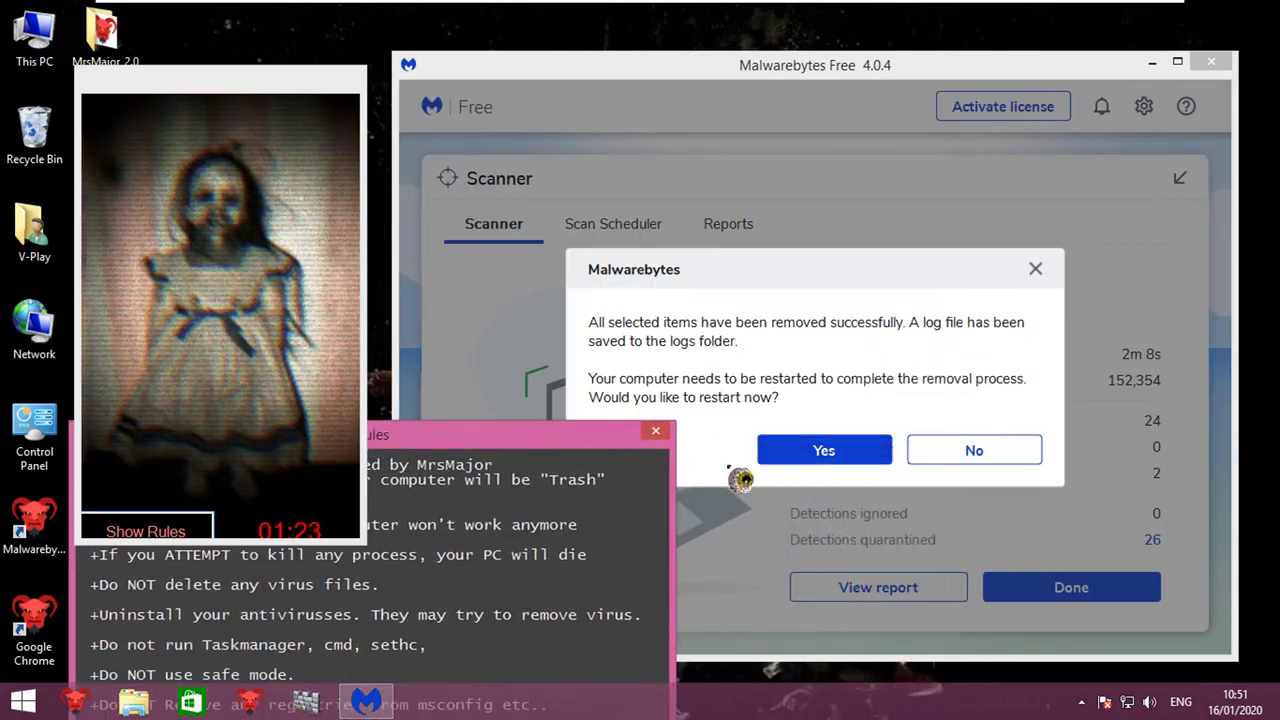
{"action": "left_click", "coordinate": [656, 431]}
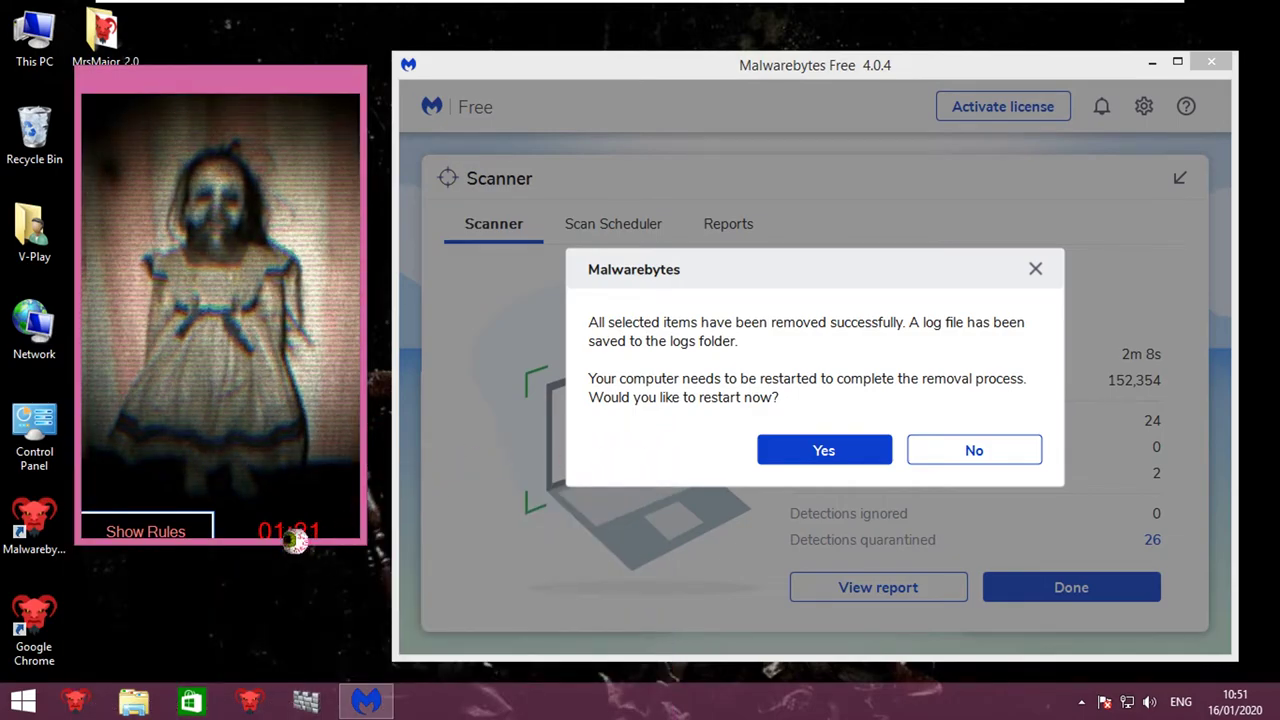
{"action": "left_click", "coordinate": [840, 460]}
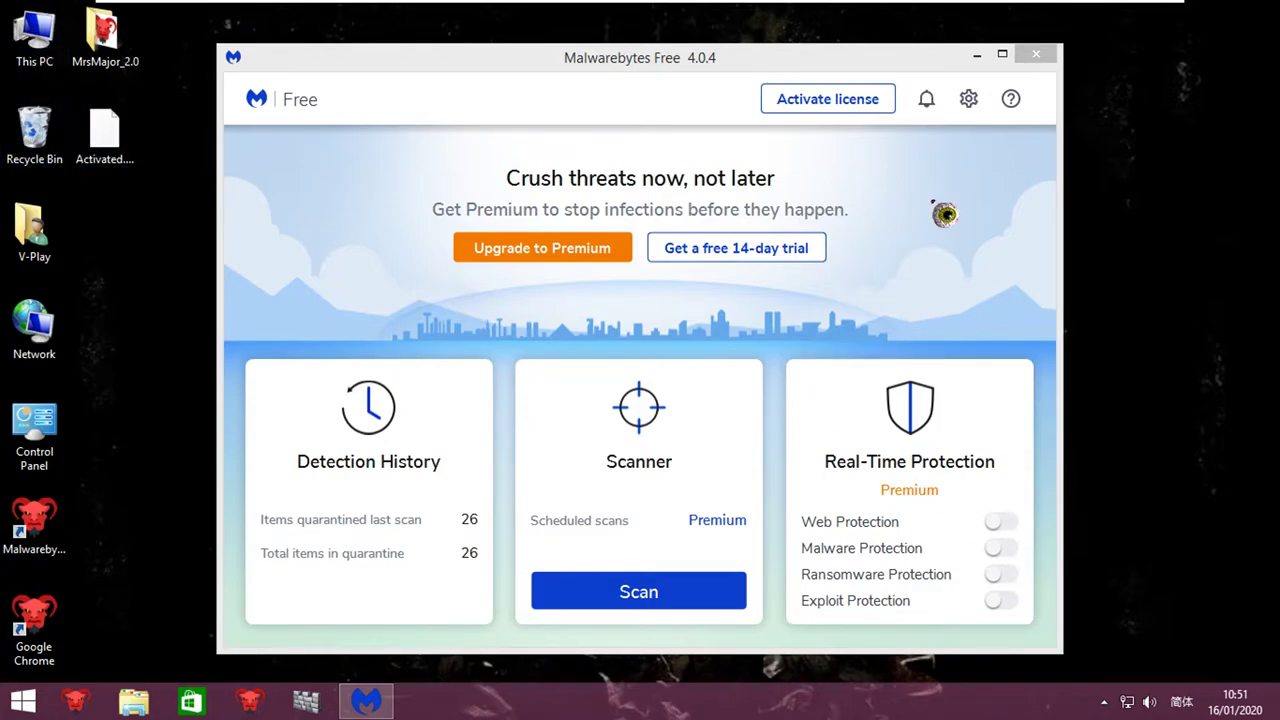
Minimize the Malwarebytes window to check the desktop after the restart, and try to open Task Manager.
{"action": "right_click", "coordinate": [808, 706]}
{"action": "left_click", "coordinate": [871, 712]}
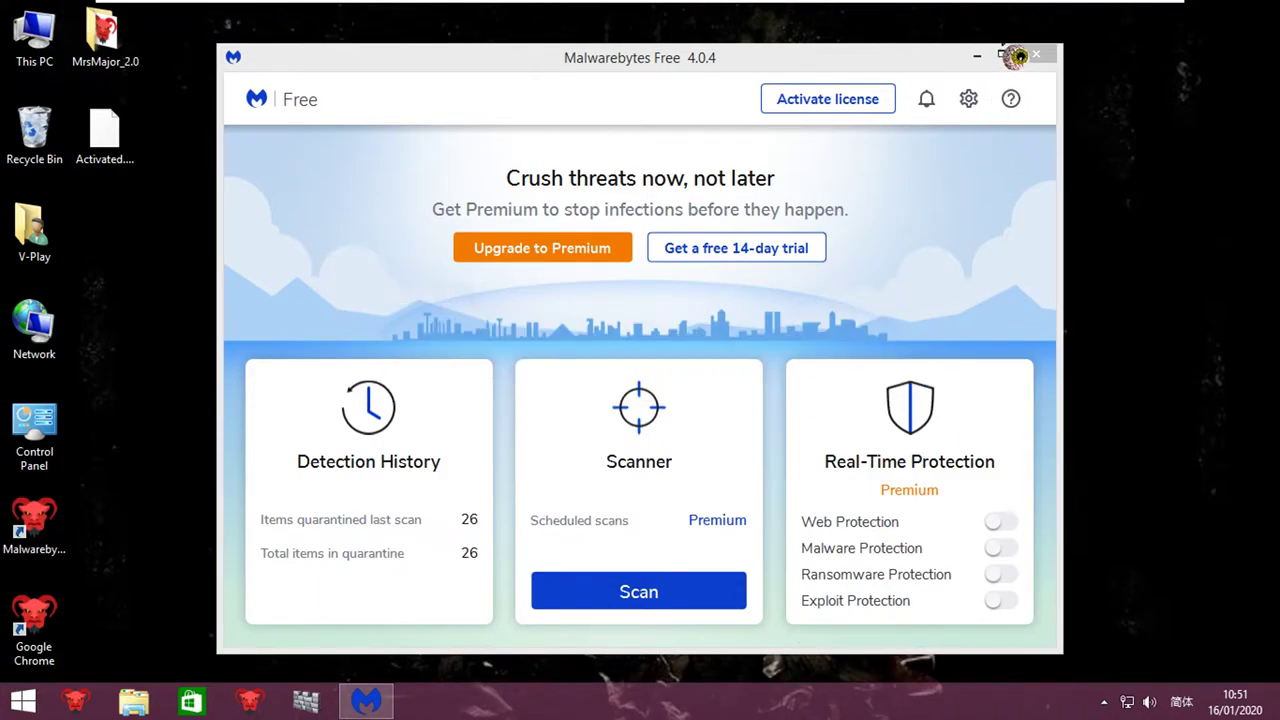
{"action": "left_click", "coordinate": [977, 55]}
{"action": "right_click", "coordinate": [710, 176]}
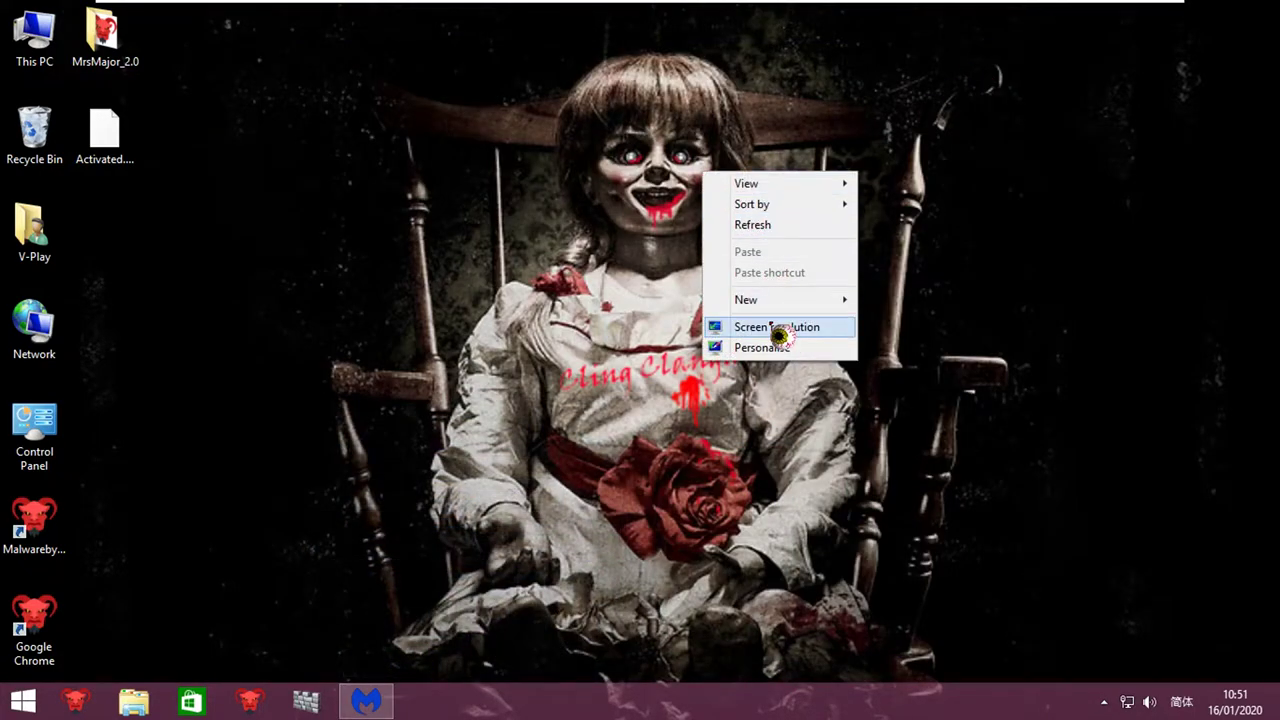
{"action": "left_click", "coordinate": [461, 428]}
{"action": "right_click", "coordinate": [680, 705]}
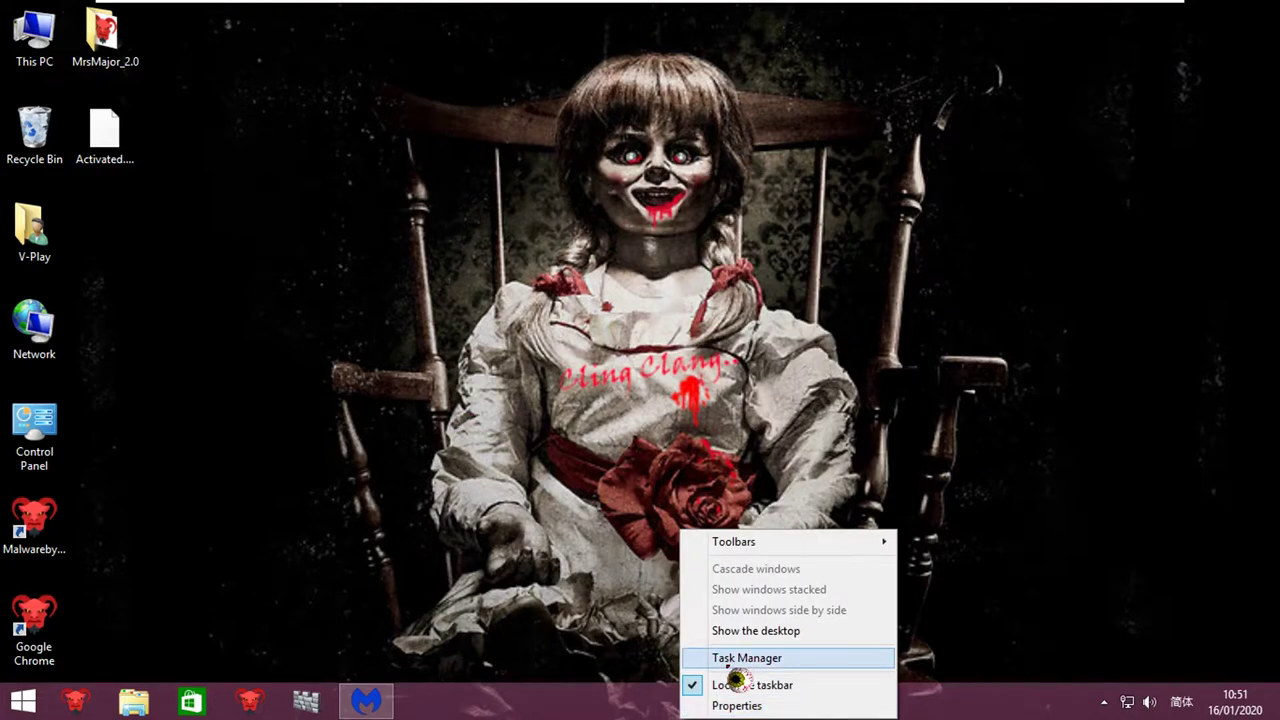
{"action": "left_click", "coordinate": [752, 660]}
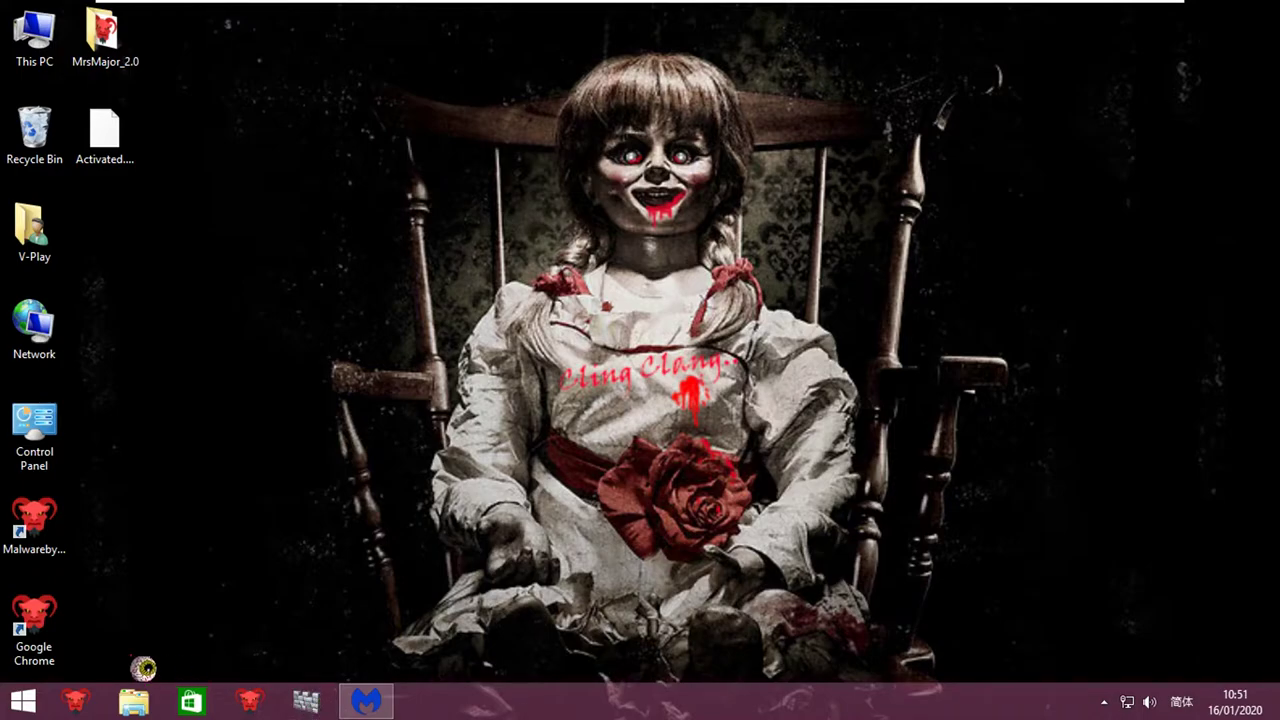
Move the Activated file from the desktop to the Recycle Bin and bring the Malwarebytes window back up.
{"action": "left_click", "coordinate": [22, 701]}
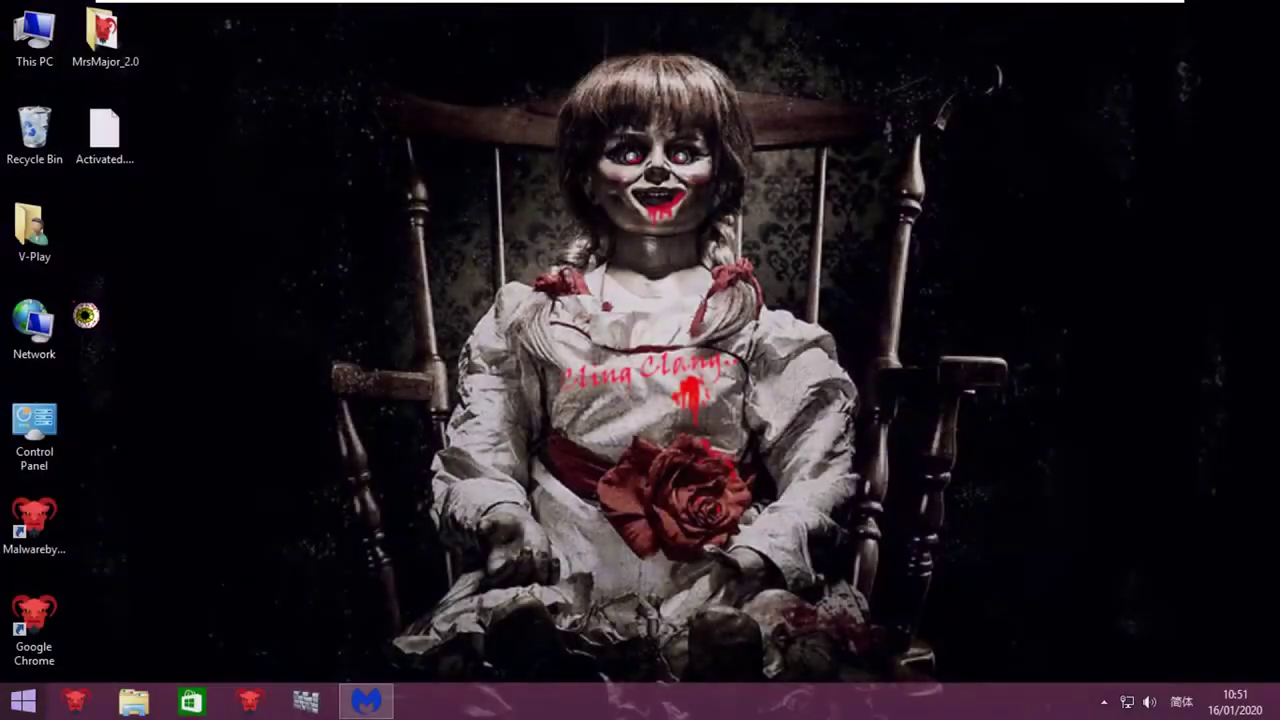
{"action": "left_click_drag", "start_coordinate": [137, 134], "coordinate": [40, 135]}
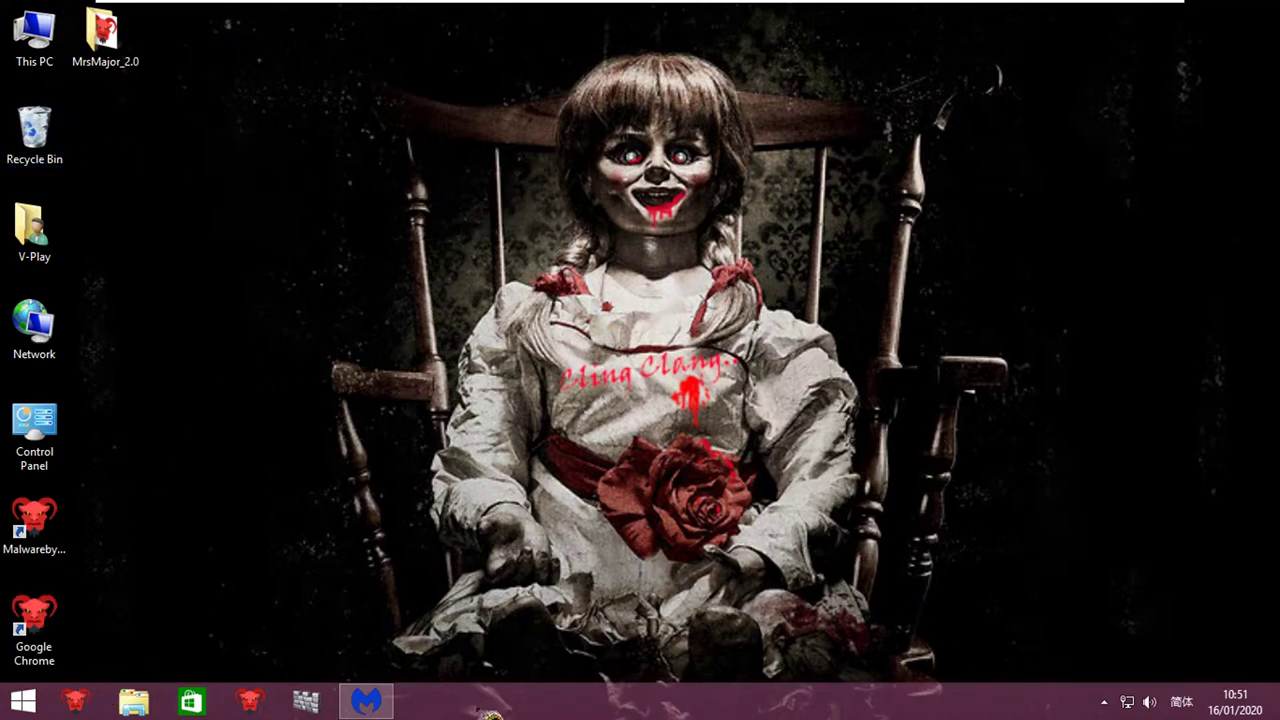
{"action": "left_click", "coordinate": [789, 429]}
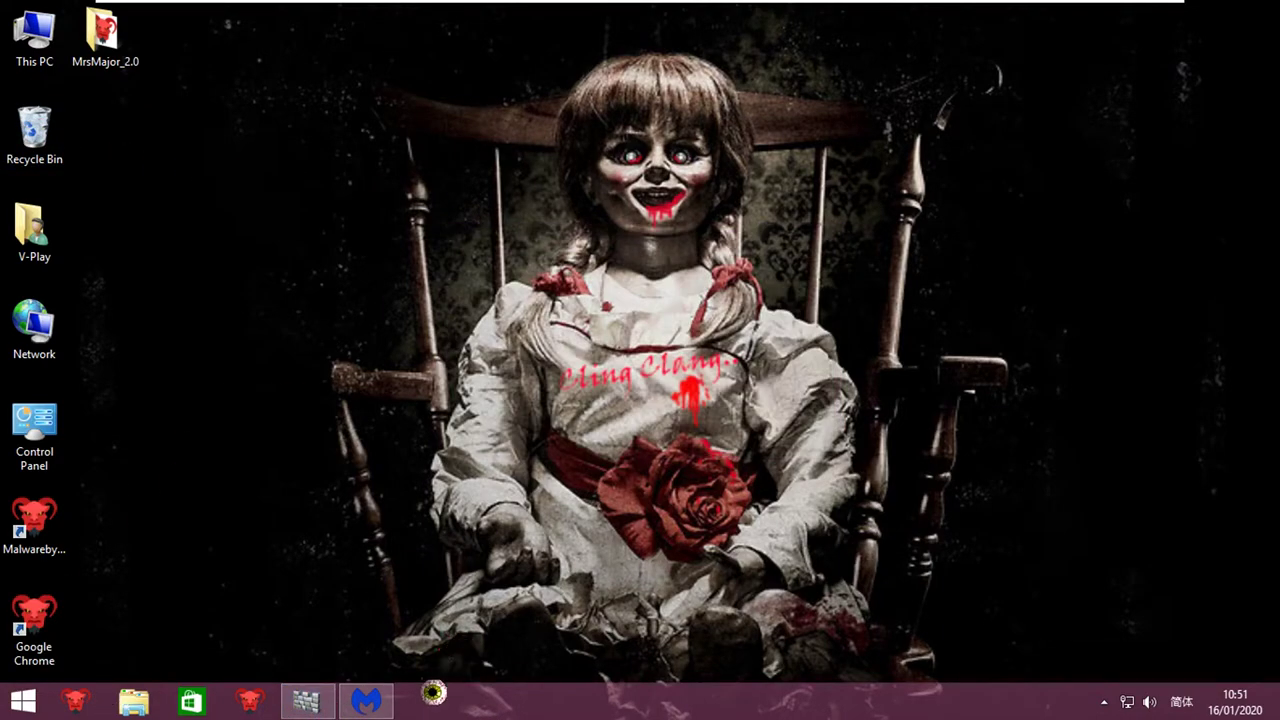
{"action": "right_click", "coordinate": [657, 706]}
{"action": "left_click", "coordinate": [708, 627]}
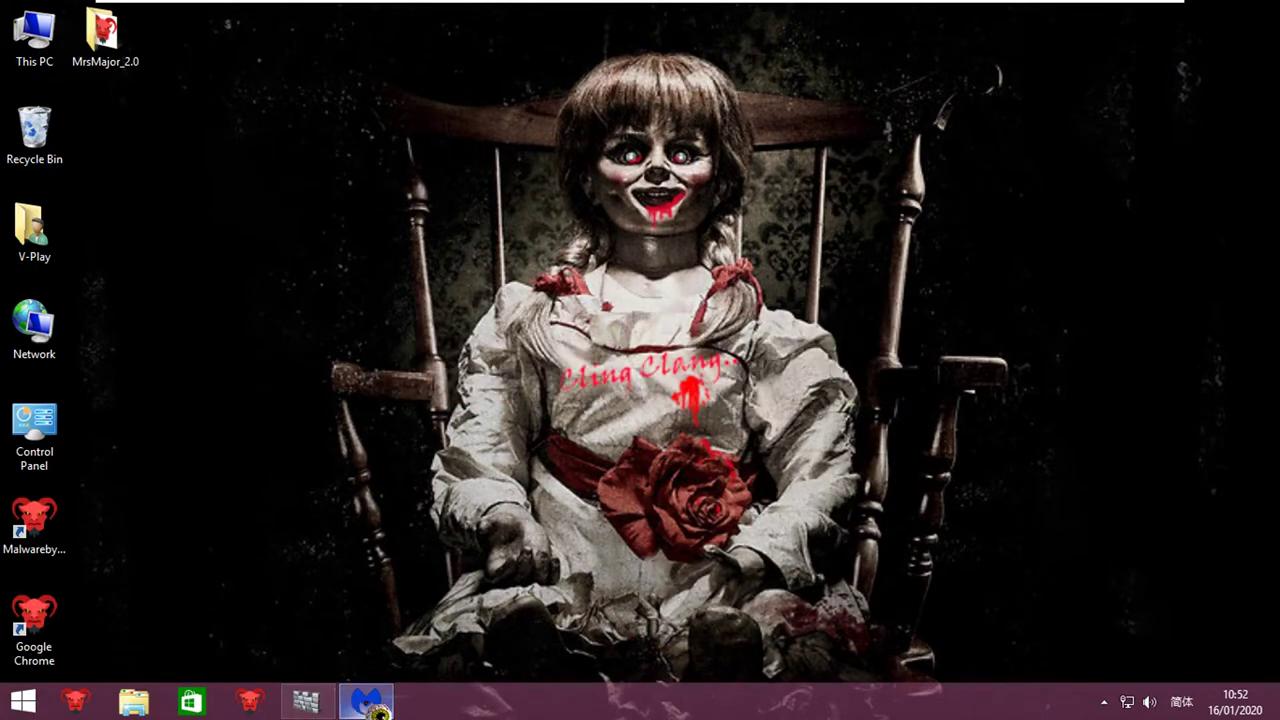
{"action": "left_click", "coordinate": [370, 703]}
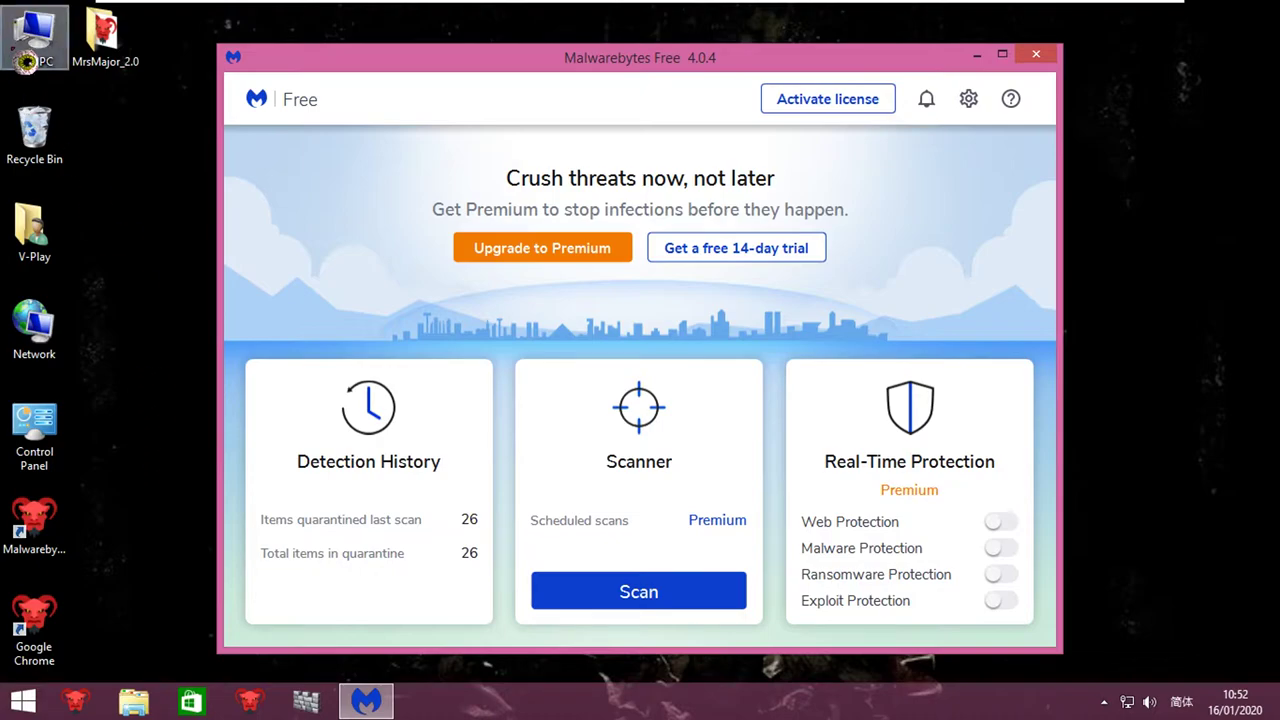
Open the System32 folder inside the Windows folder on Local Disk (C:).
{"action": "double_click", "coordinate": [34, 38]}
{"action": "left_click", "coordinate": [293, 343]}
{"action": "double_click", "coordinate": [293, 343]}
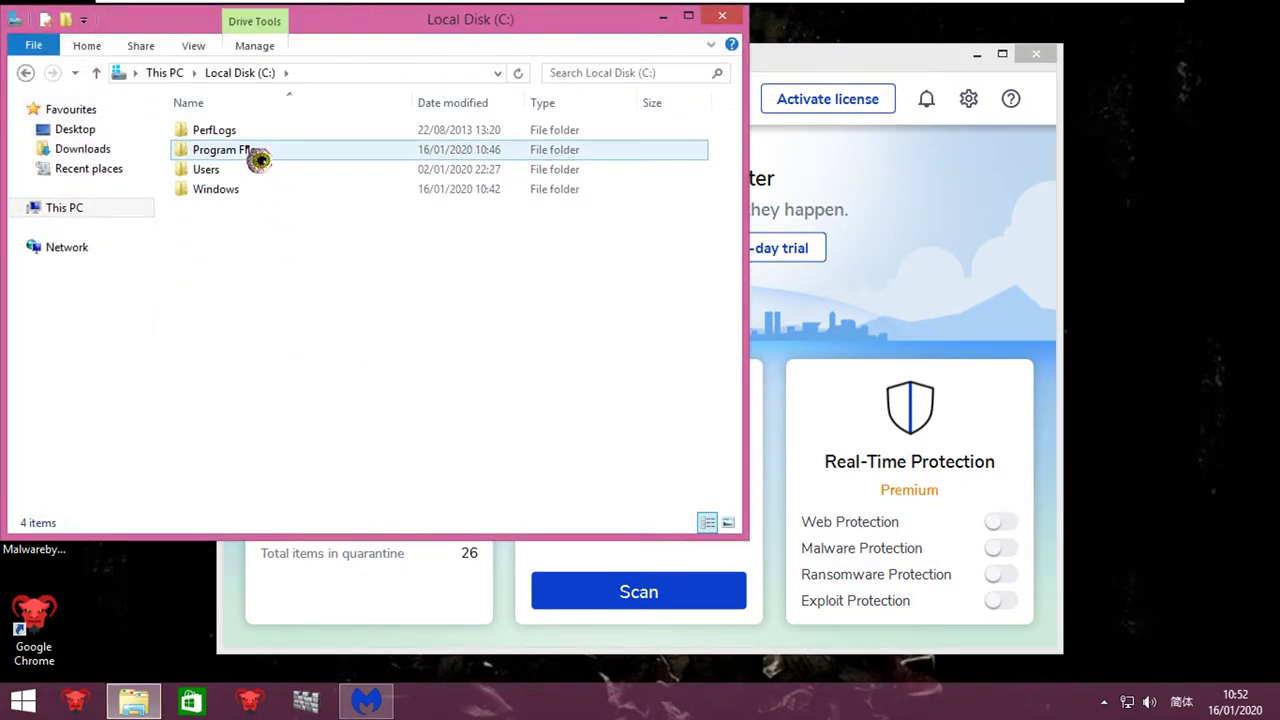
{"action": "double_click", "coordinate": [229, 192]}
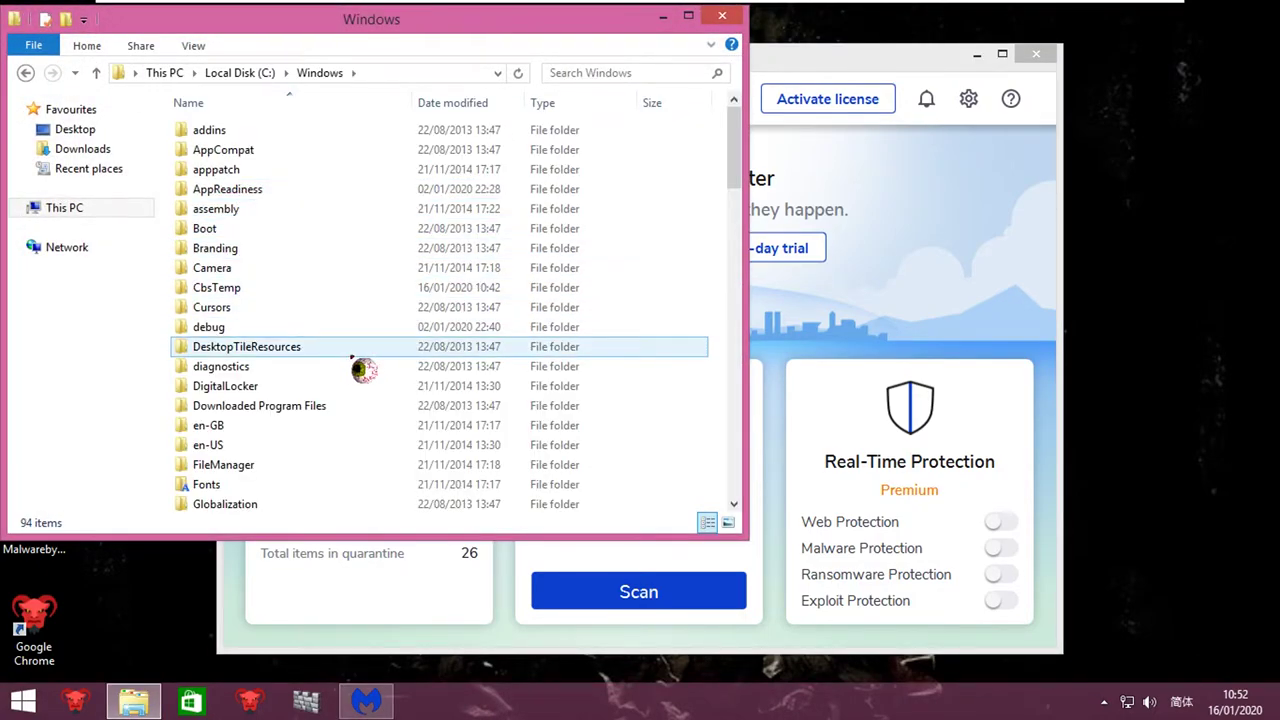
{"action": "scroll", "coordinate": [375, 360], "scroll_direction": "down", "scroll_amount": 6}
{"action": "scroll", "coordinate": [370, 378], "scroll_direction": "down", "scroll_amount": 8}
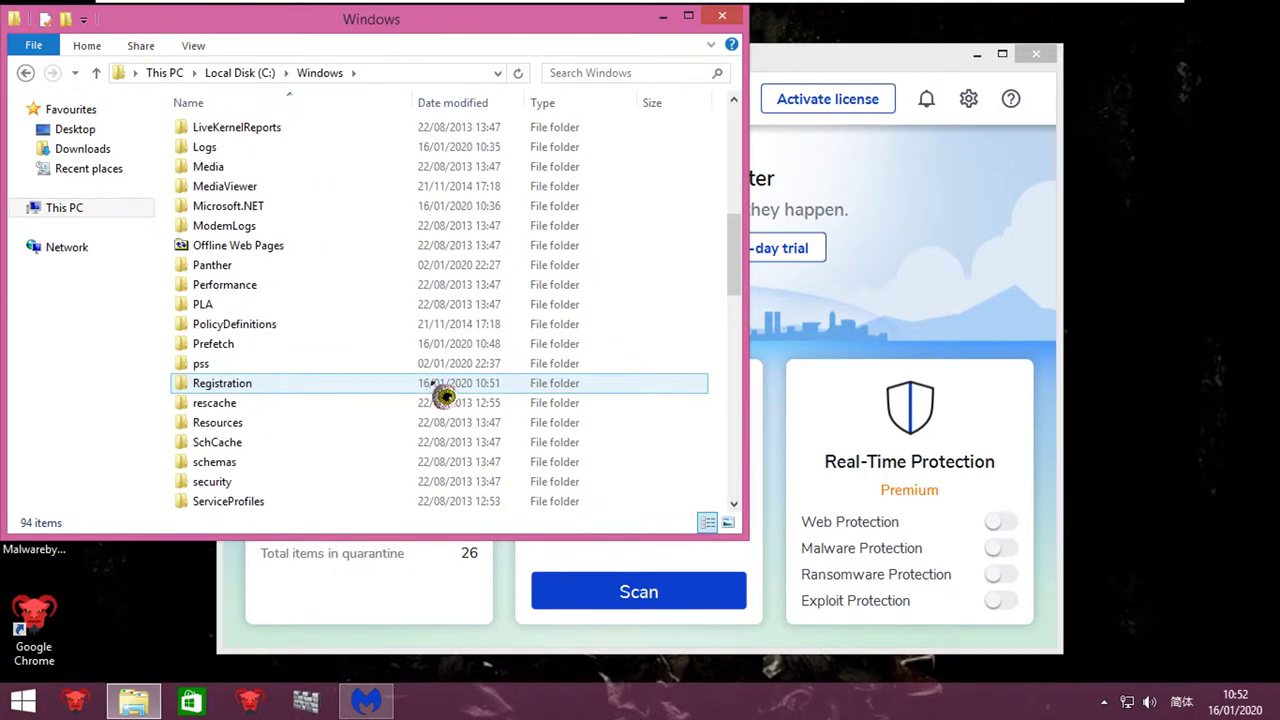
{"action": "double_click", "coordinate": [290, 366]}
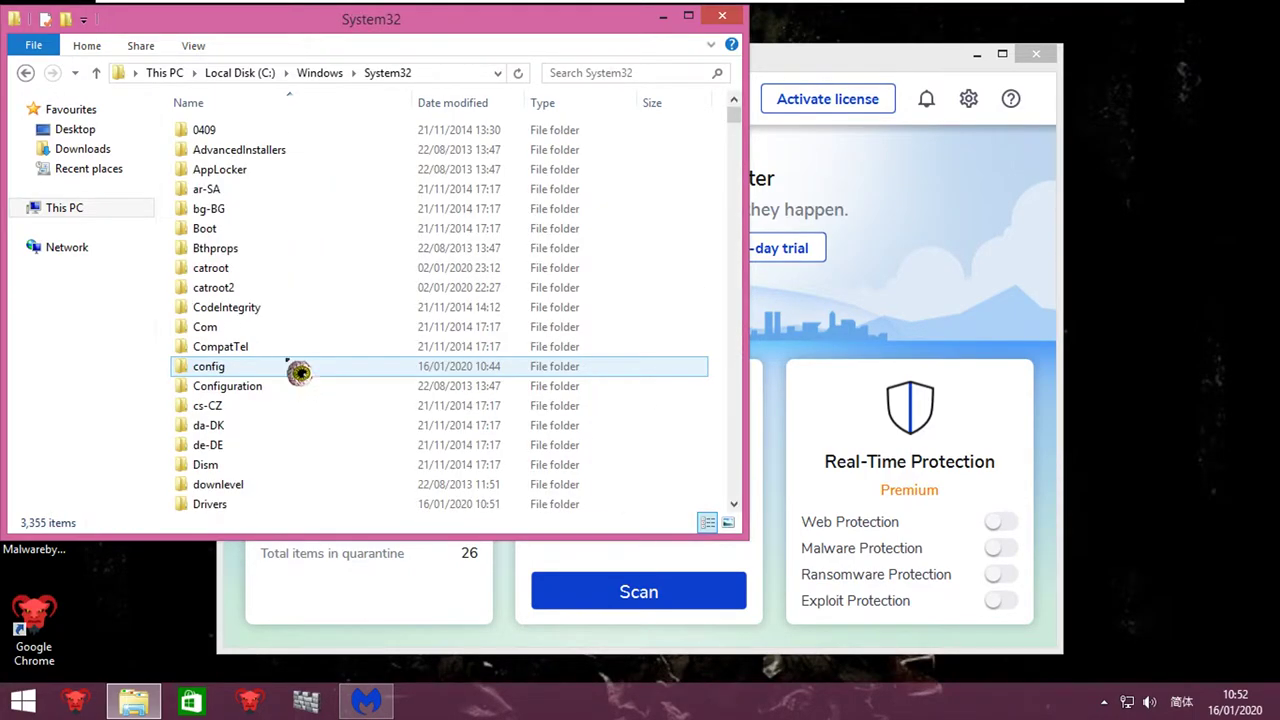